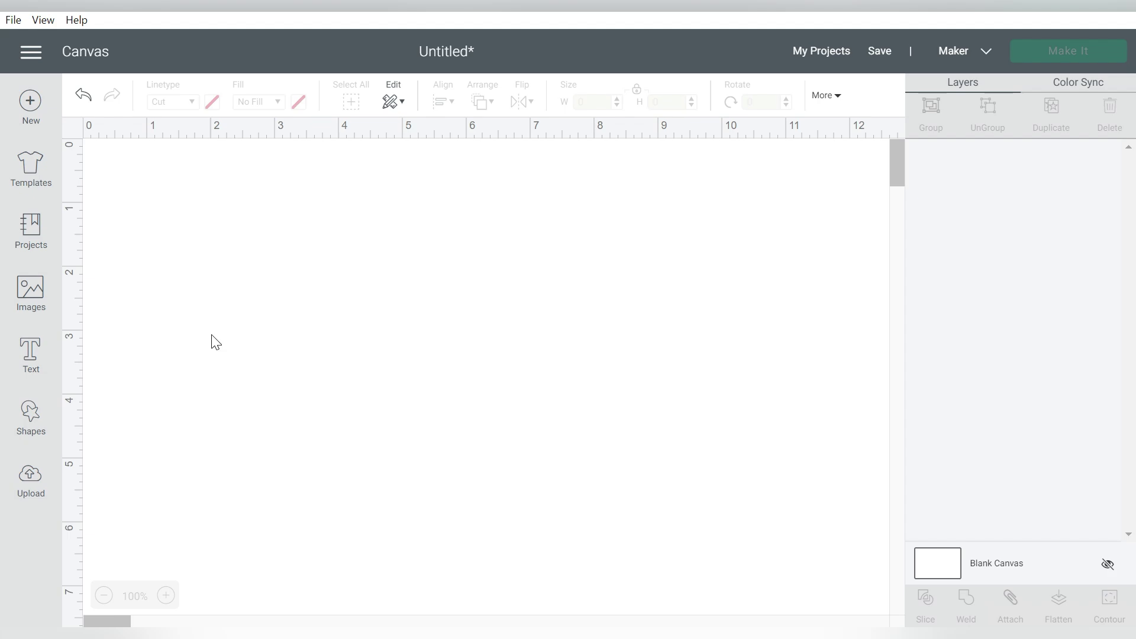
# Add a text layer reading HEART to the canvas.
pyautogui.click(31, 361)
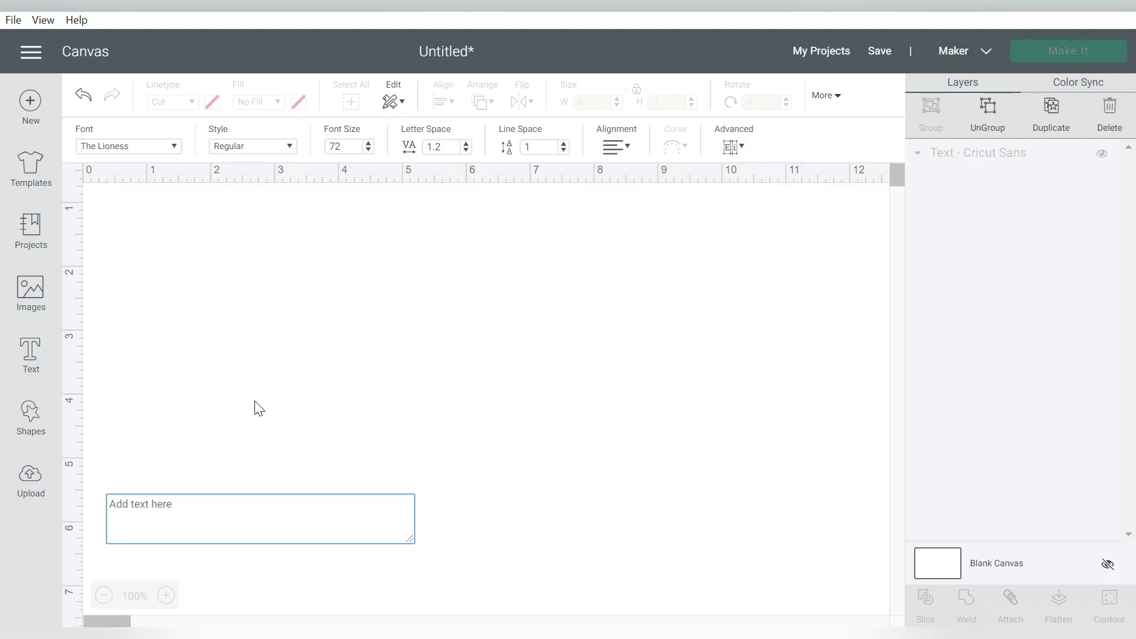
pyautogui.write('HEART')
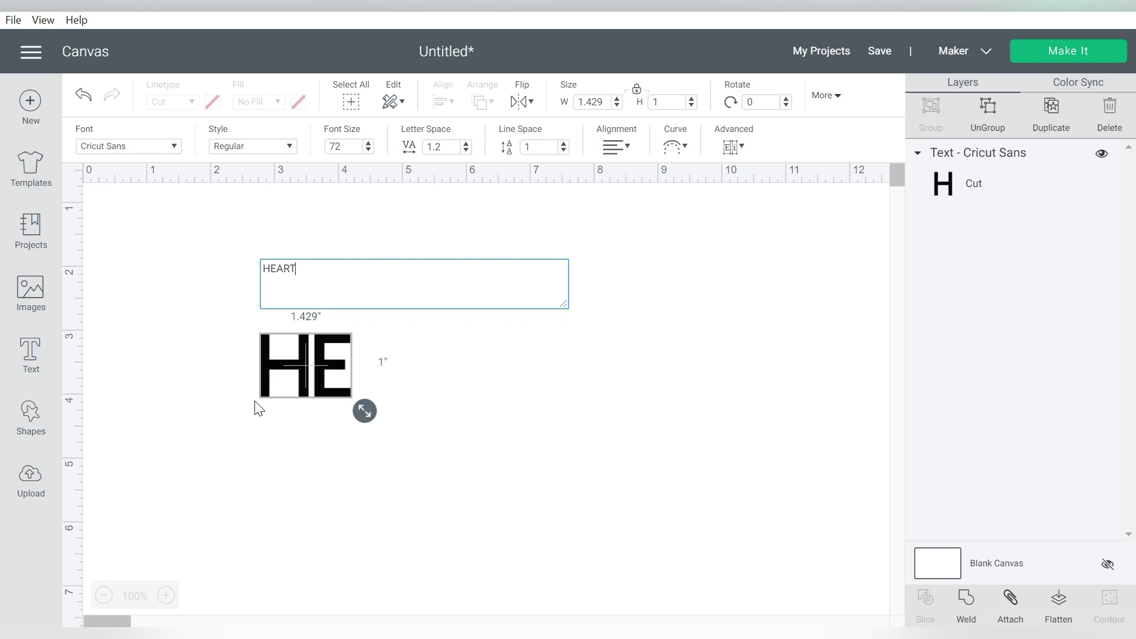
pyautogui.click(485, 408)
pyautogui.click(456, 393)
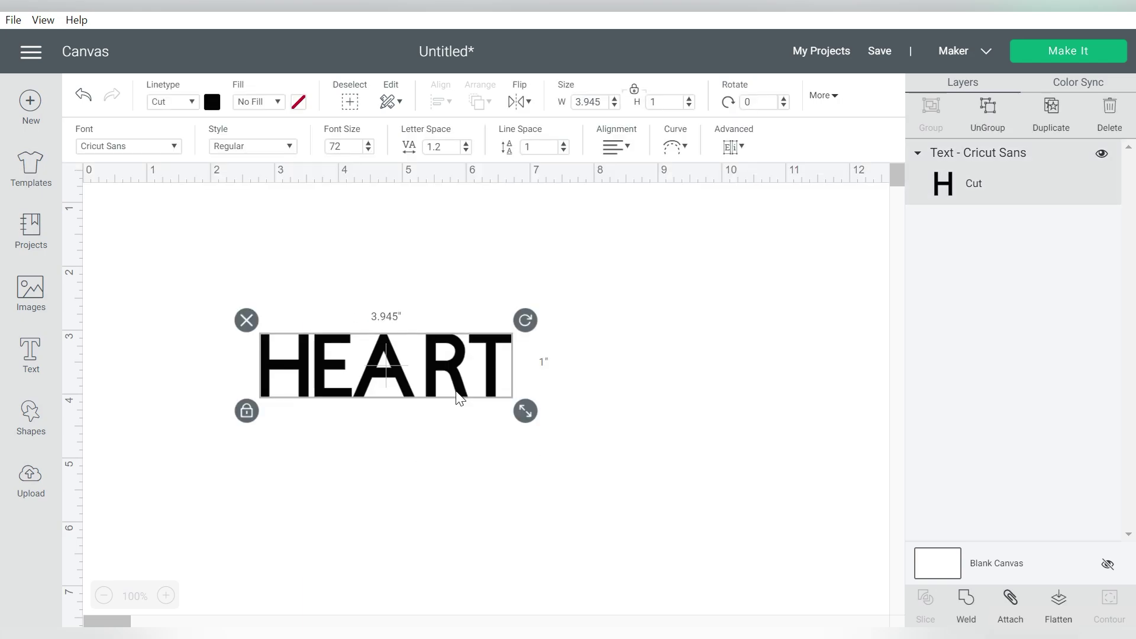
# Add a second text layer reading BREAKER and place it below HEART.
pyautogui.click(40, 360)
pyautogui.write('BREAKER')
pyautogui.click(610, 380)
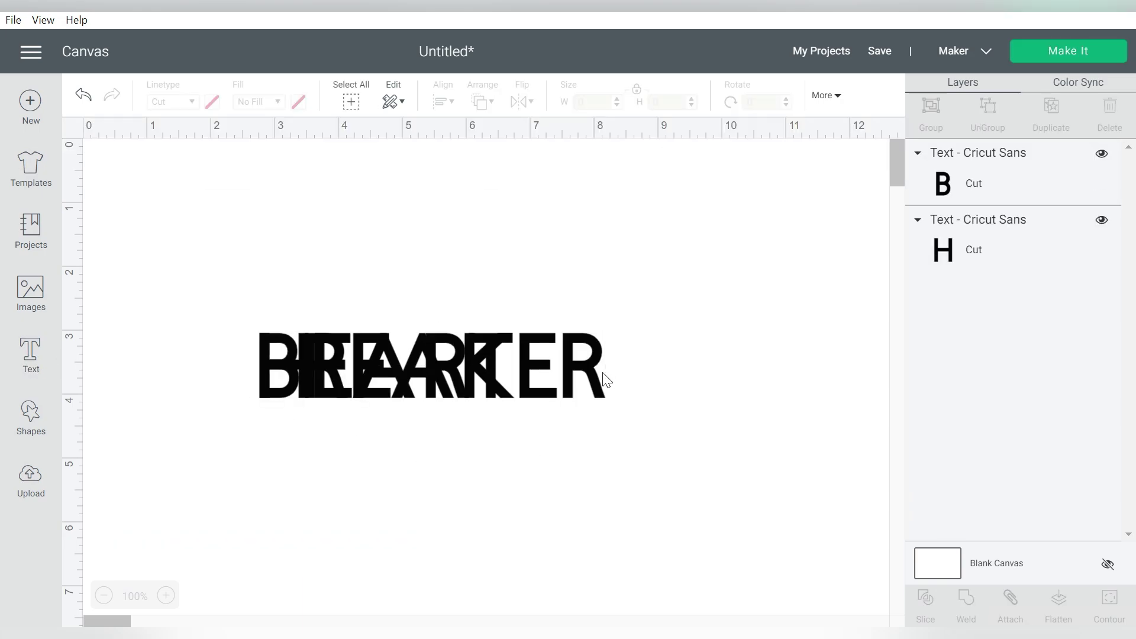
pyautogui.moveTo(598, 384); pyautogui.dragTo(607, 436)
pyautogui.moveTo(626, 321); pyautogui.dragTo(457, 472)
pyautogui.click(407, 281)
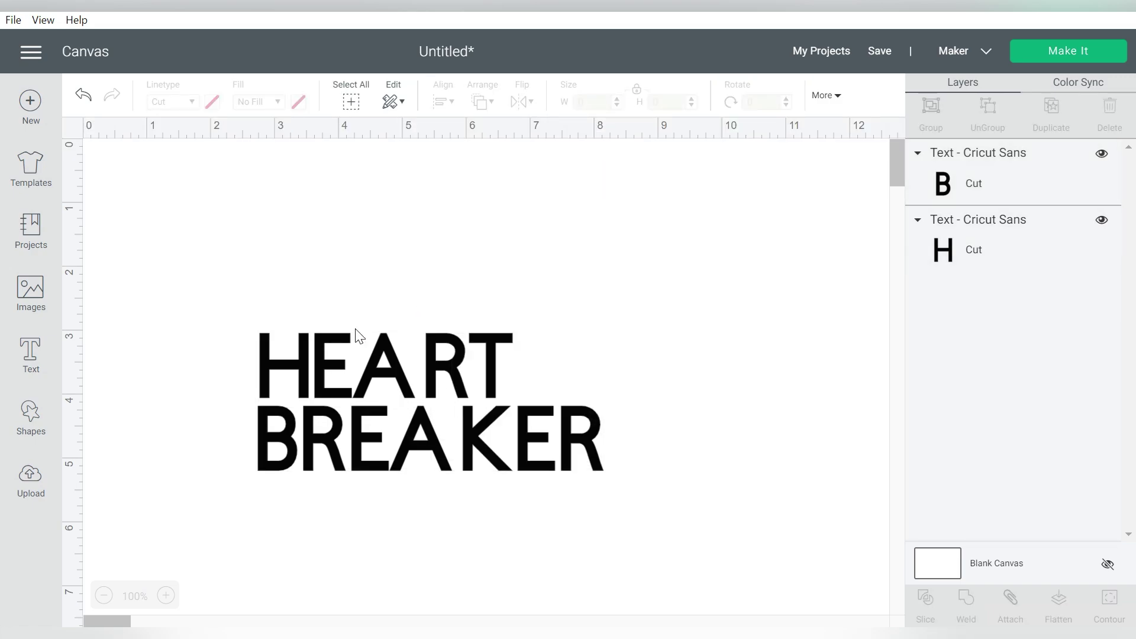
# Change both HEART and BREAKER to the system font The Lioness.
pyautogui.click(331, 369)
pyautogui.click(148, 152)
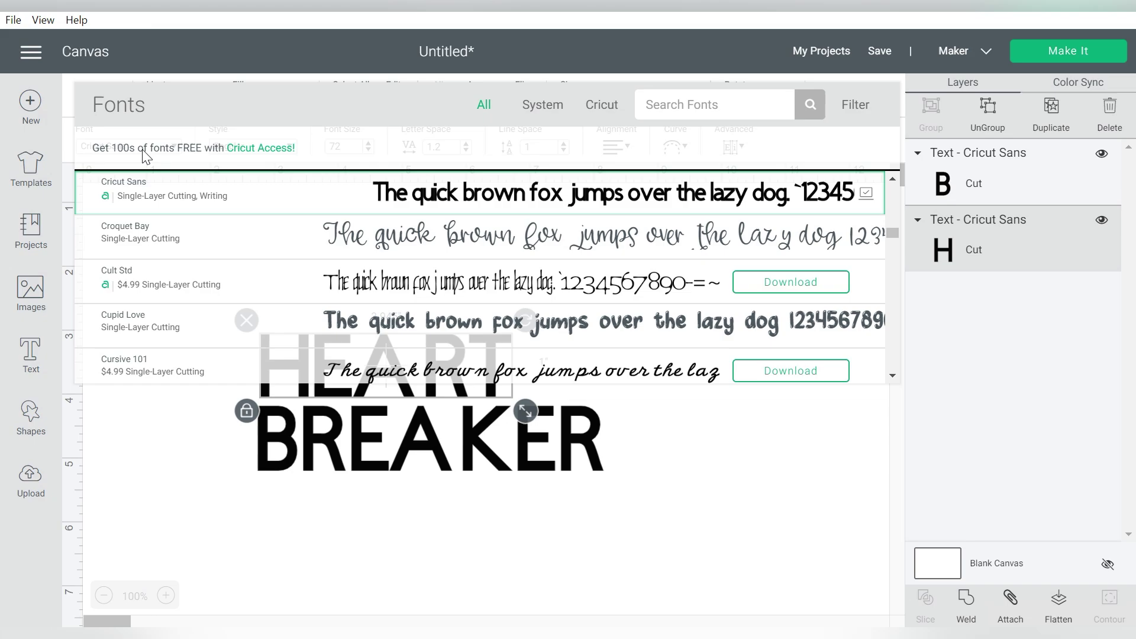
pyautogui.click(553, 106)
pyautogui.click(659, 105)
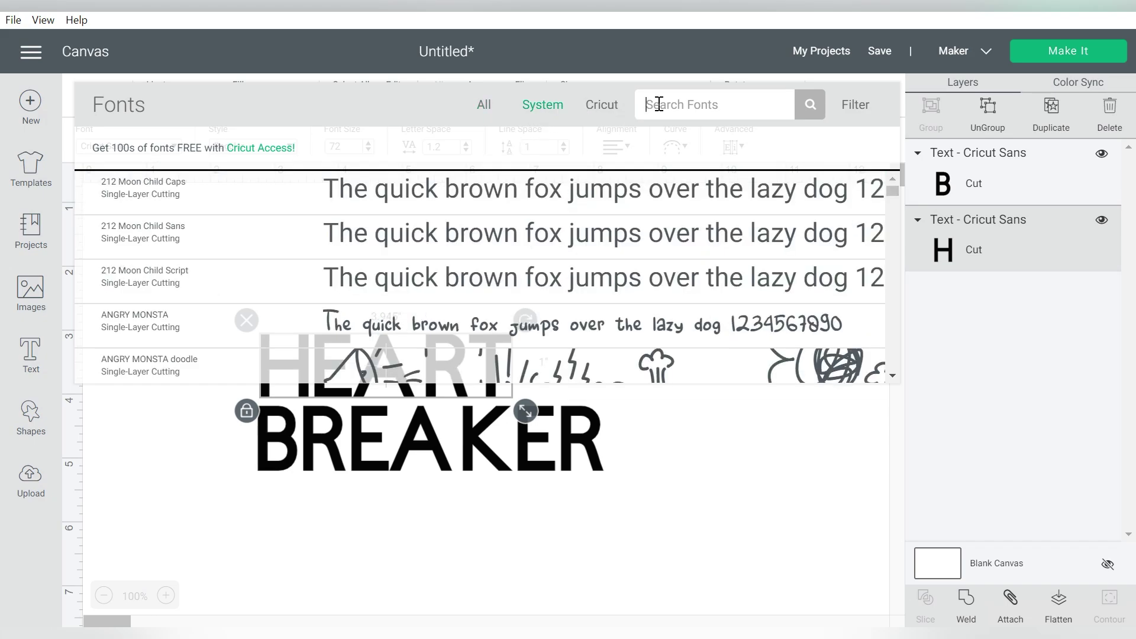
pyautogui.write('THE LIONESS')
pyautogui.click(613, 190)
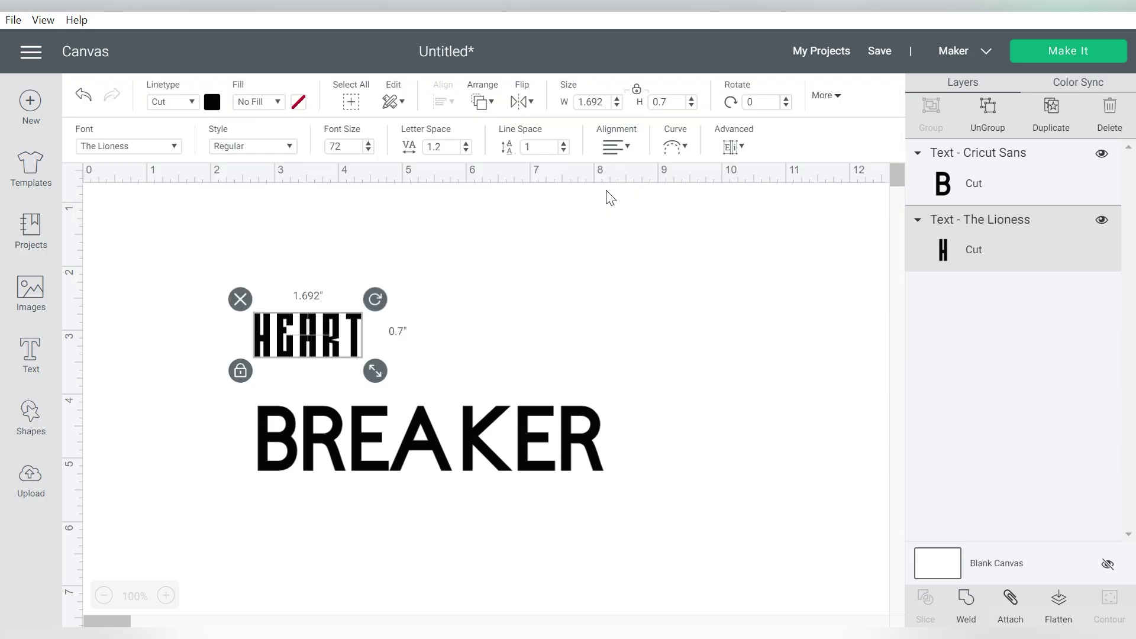
pyautogui.click(417, 444)
pyautogui.click(189, 146)
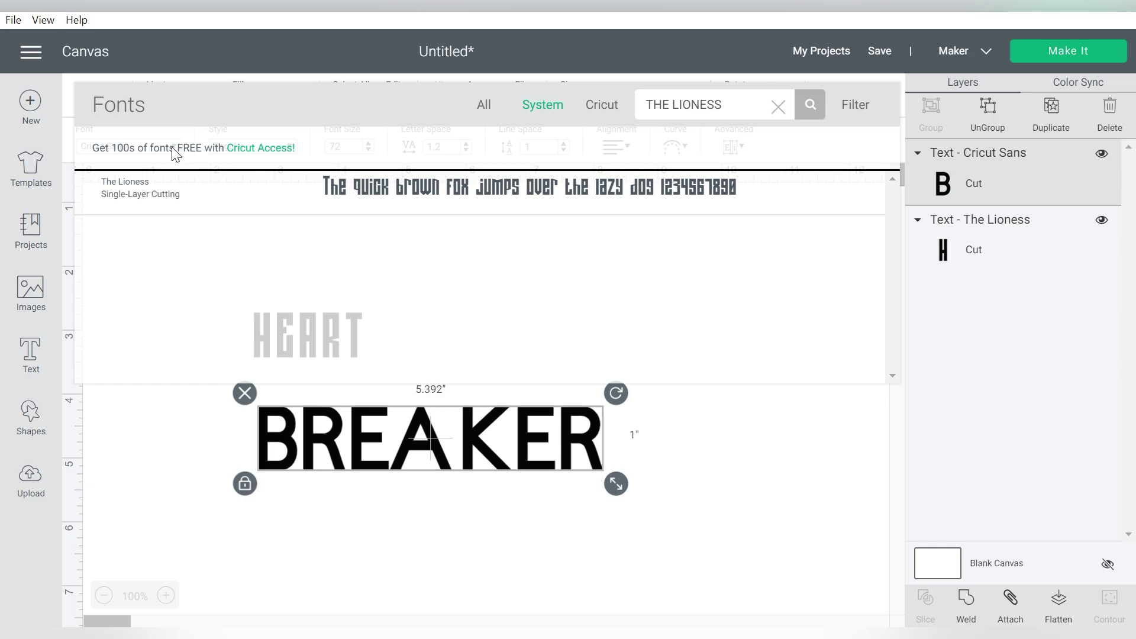
pyautogui.click(366, 201)
# Stack BREAKER under HEART and enlarge the pair to about 6.27 by 3.84 inches.
pyautogui.click(495, 325)
pyautogui.moveTo(355, 412)
pyautogui.mouseDown()
pyautogui.moveTo(341, 409)
pyautogui.moveTo(346, 397)
pyautogui.mouseUp()
pyautogui.moveTo(421, 302); pyautogui.dragTo(318, 408)
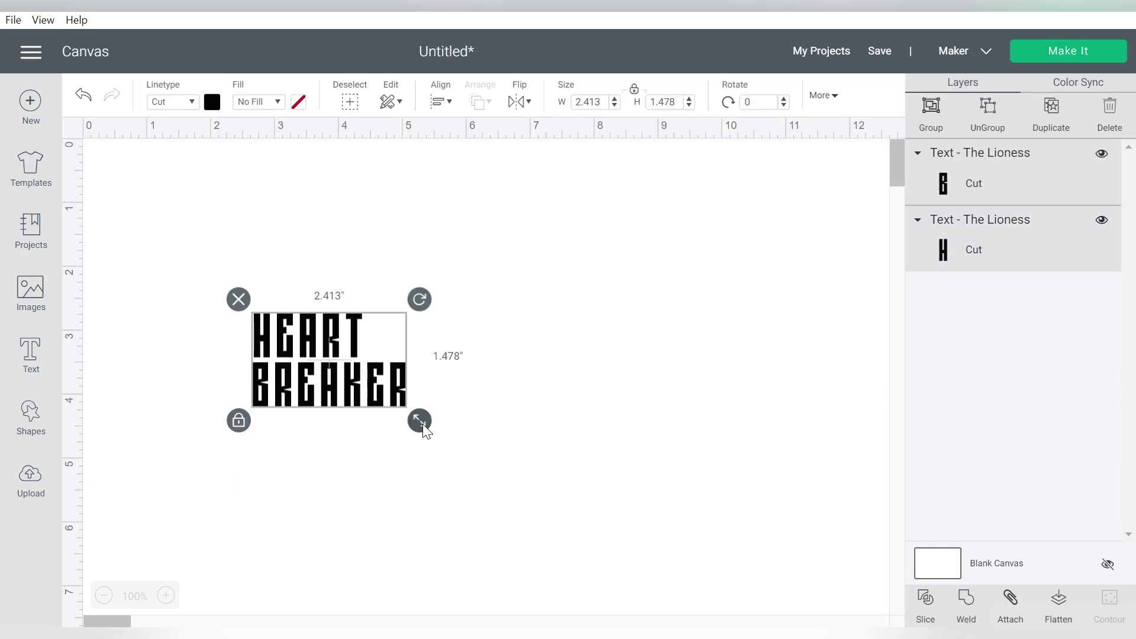
pyautogui.moveTo(421, 423); pyautogui.dragTo(667, 557)
pyautogui.moveTo(559, 495); pyautogui.dragTo(499, 356)
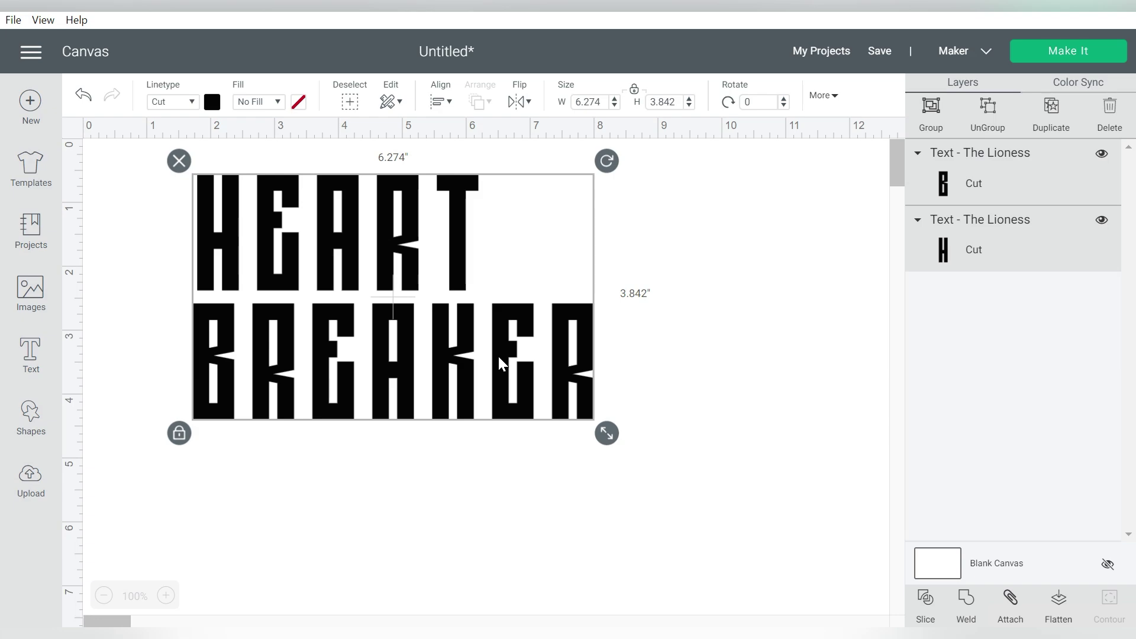
# Set the letter spacing of HEART and BREAKER to 0.2.
pyautogui.click(496, 228)
pyautogui.click(461, 240)
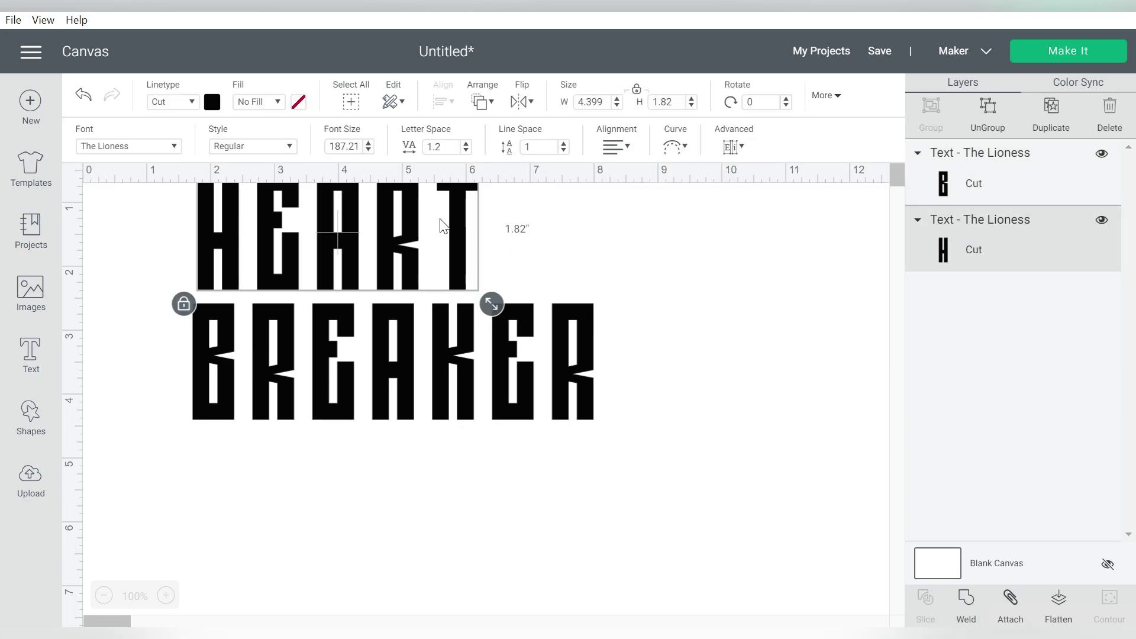
pyautogui.click(465, 150)
pyautogui.click(466, 150)
pyautogui.click(466, 149)
pyautogui.click(466, 150)
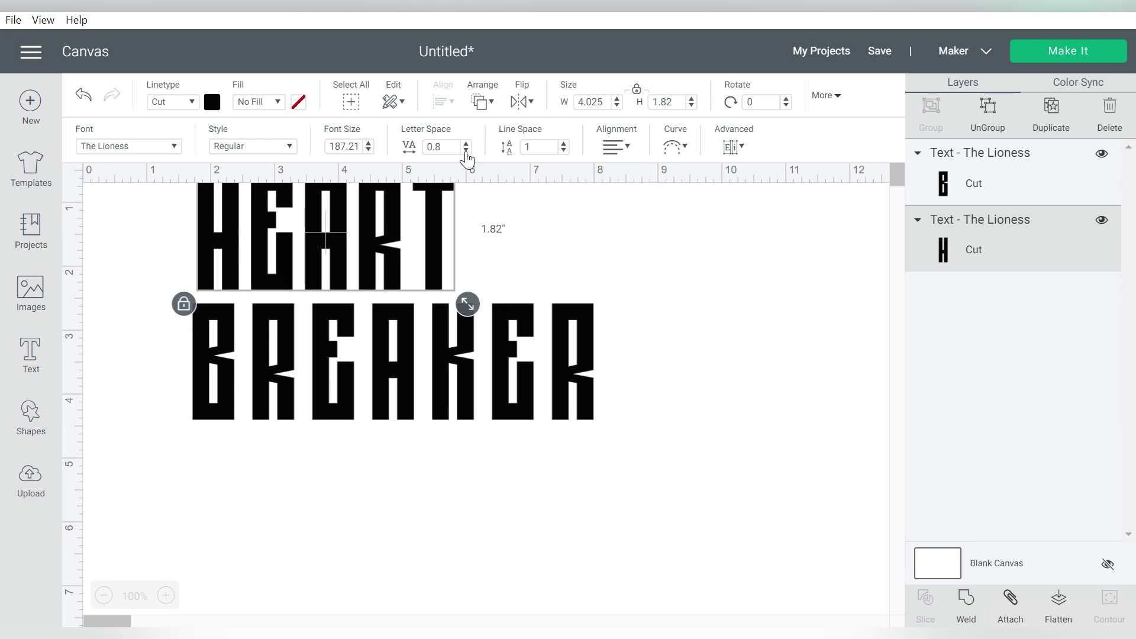
pyautogui.click(466, 150)
pyautogui.click(466, 150)
pyautogui.click(466, 150)
pyautogui.click(466, 149)
pyautogui.click(466, 150)
pyautogui.click(466, 149)
pyautogui.click(465, 150)
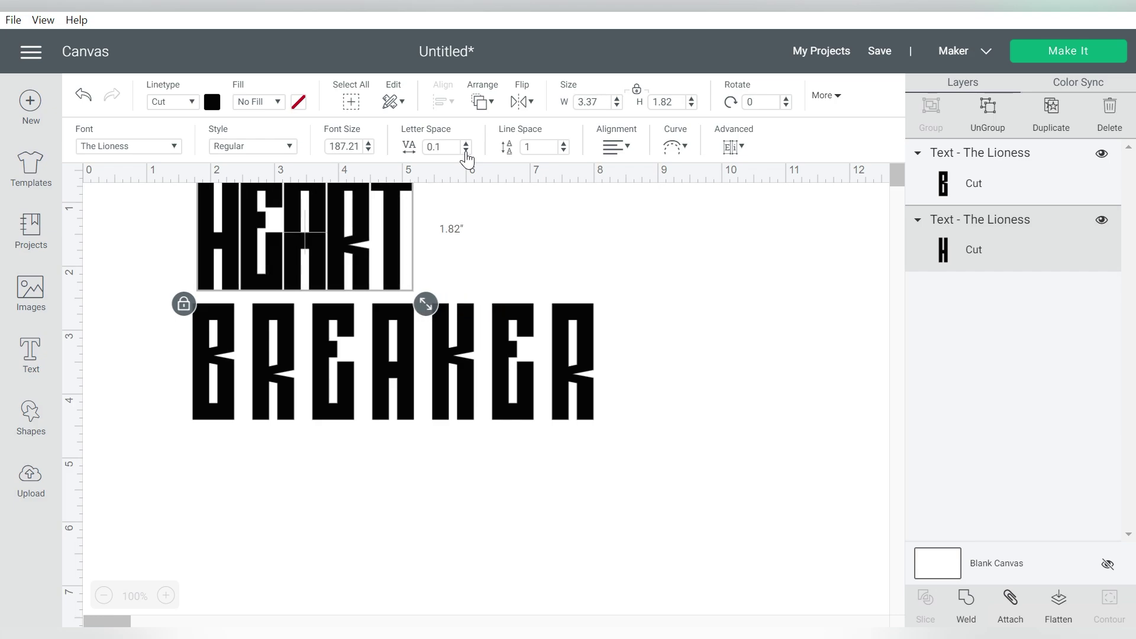
pyautogui.click(466, 144)
pyautogui.click(514, 359)
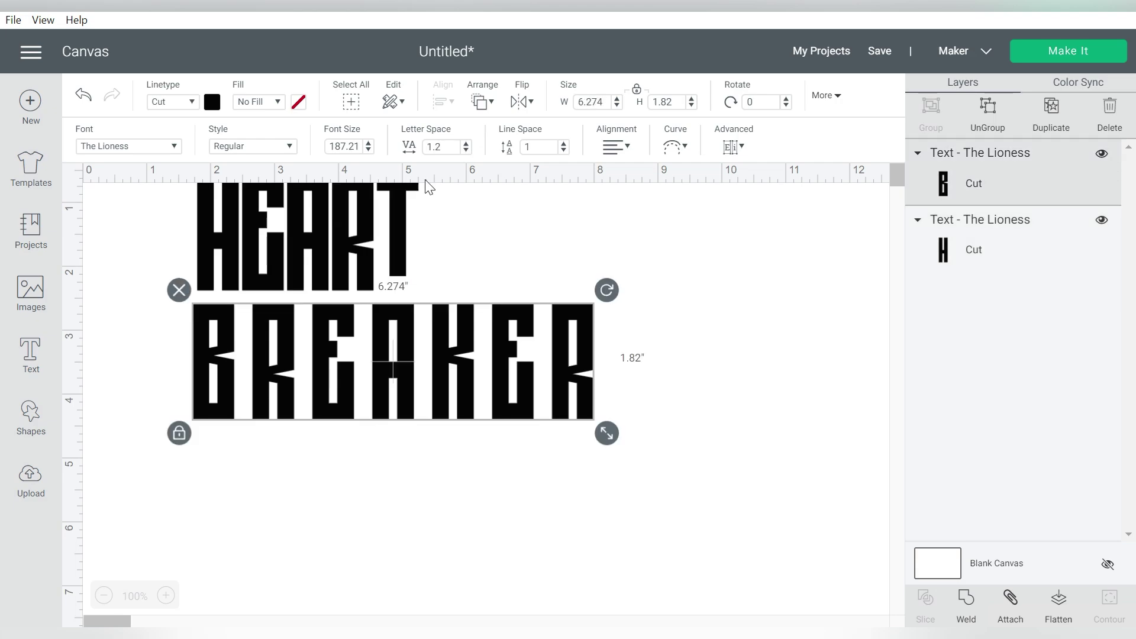
pyautogui.doubleClick(434, 145)
pyautogui.write('0.2')
# Move HEART directly above BREAKER and shift the stacked pair lower on the canvas.
pyautogui.click(413, 278)
pyautogui.moveTo(413, 279); pyautogui.dragTo(393, 276)
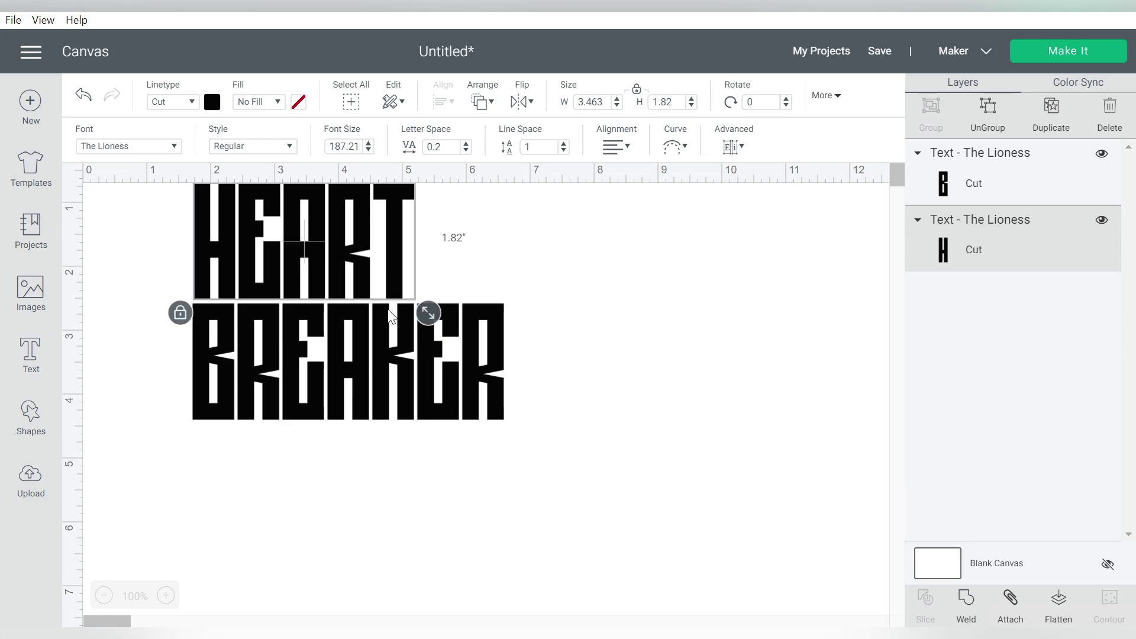
pyautogui.click(527, 243)
pyautogui.moveTo(482, 224); pyautogui.dragTo(310, 435)
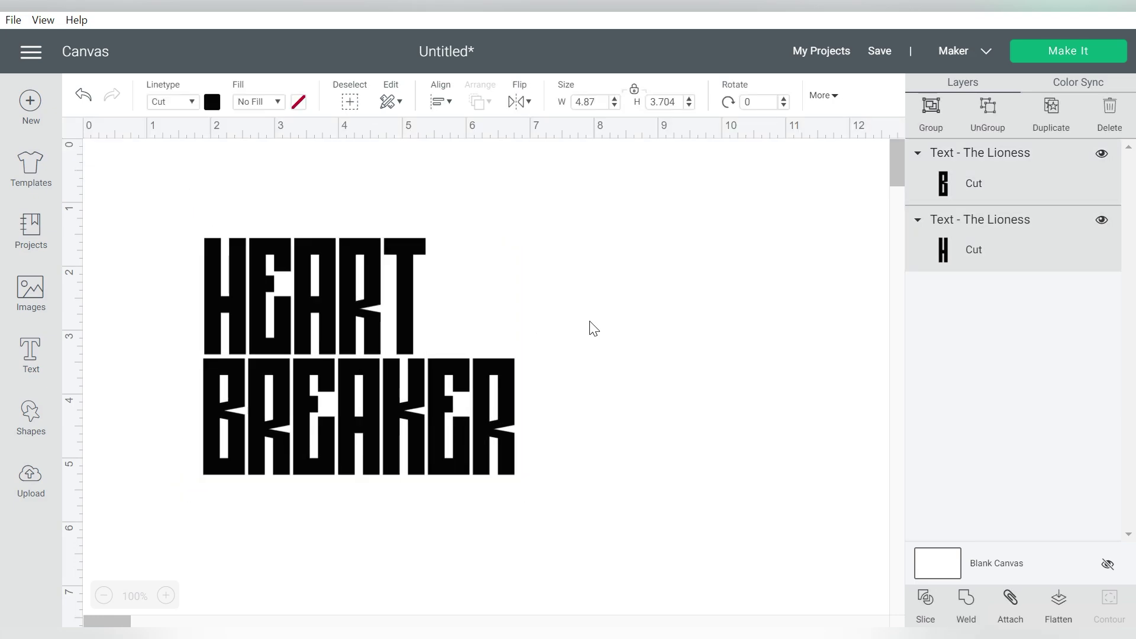
pyautogui.click(594, 328)
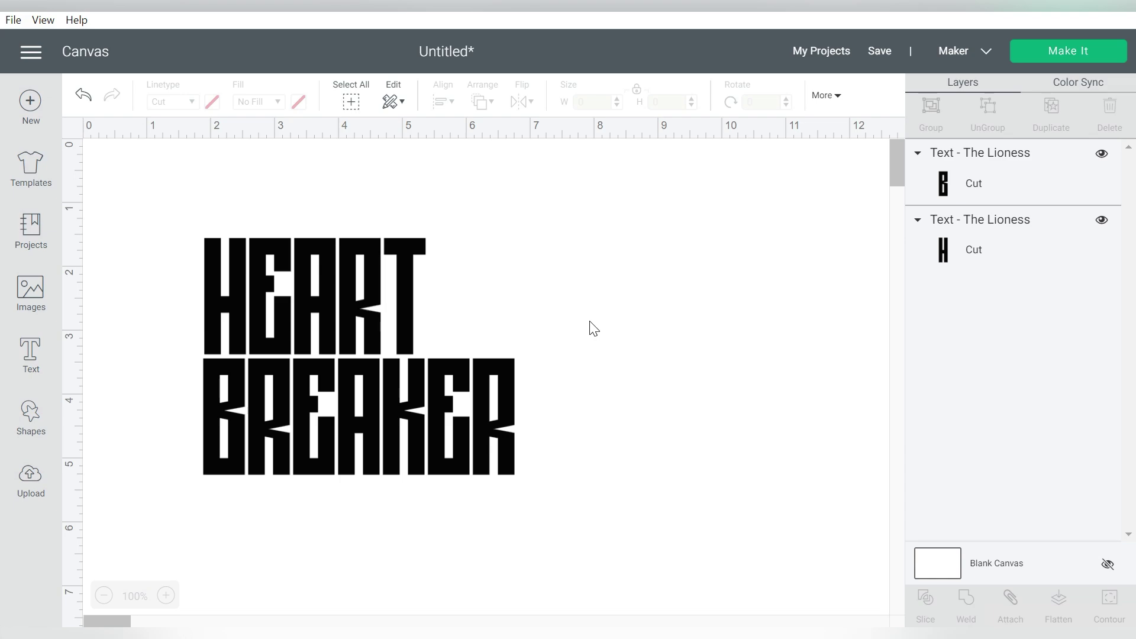
# Unlock HEART's proportions and set its width to 4.87 inches, matching BREAKER.
pyautogui.click(398, 279)
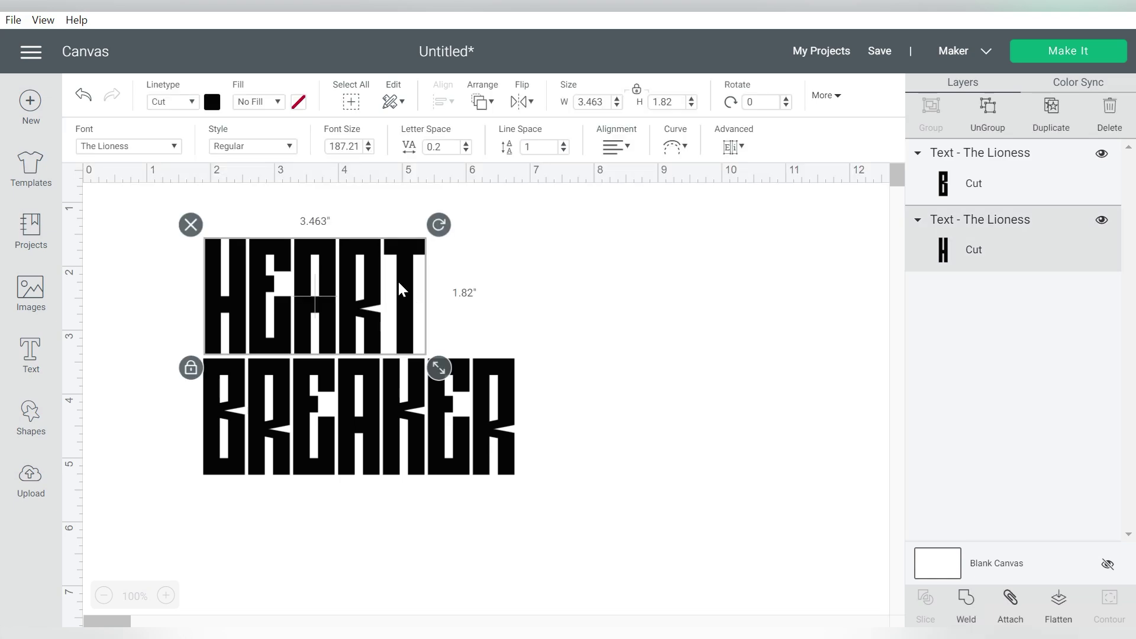
pyautogui.click(490, 411)
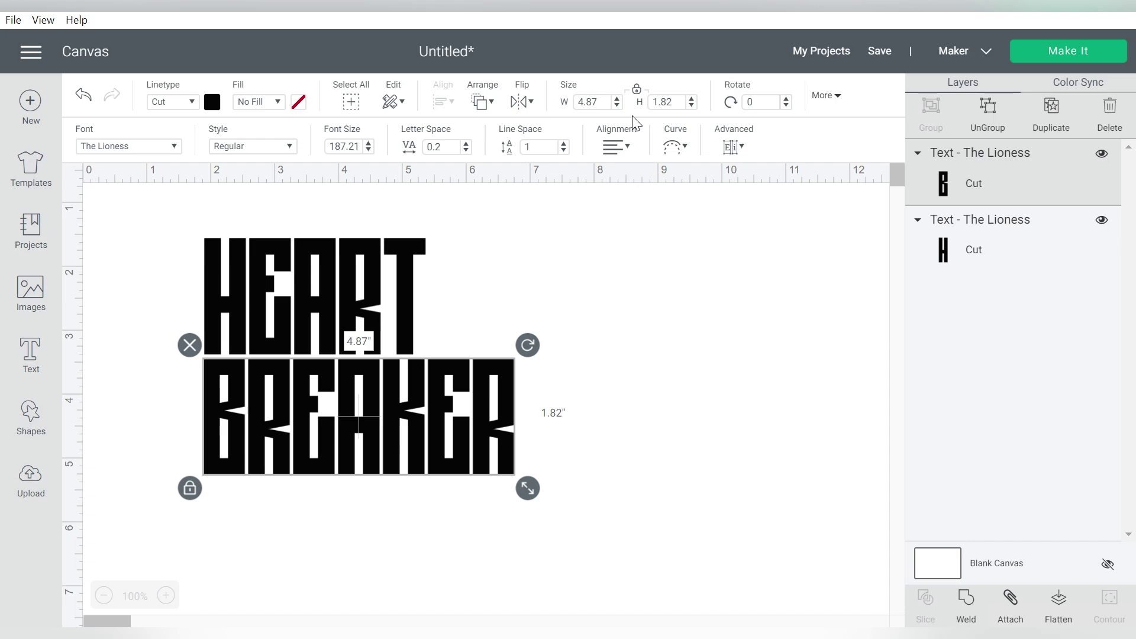
pyautogui.moveTo(603, 99); pyautogui.dragTo(577, 102)
pyautogui.click(411, 276)
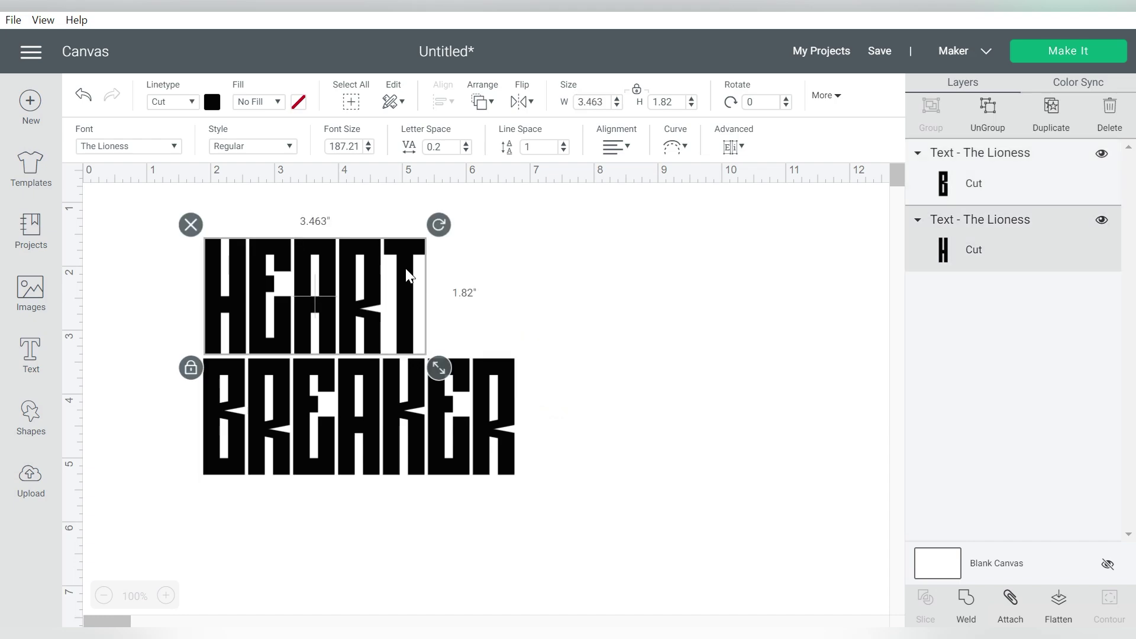
pyautogui.click(637, 89)
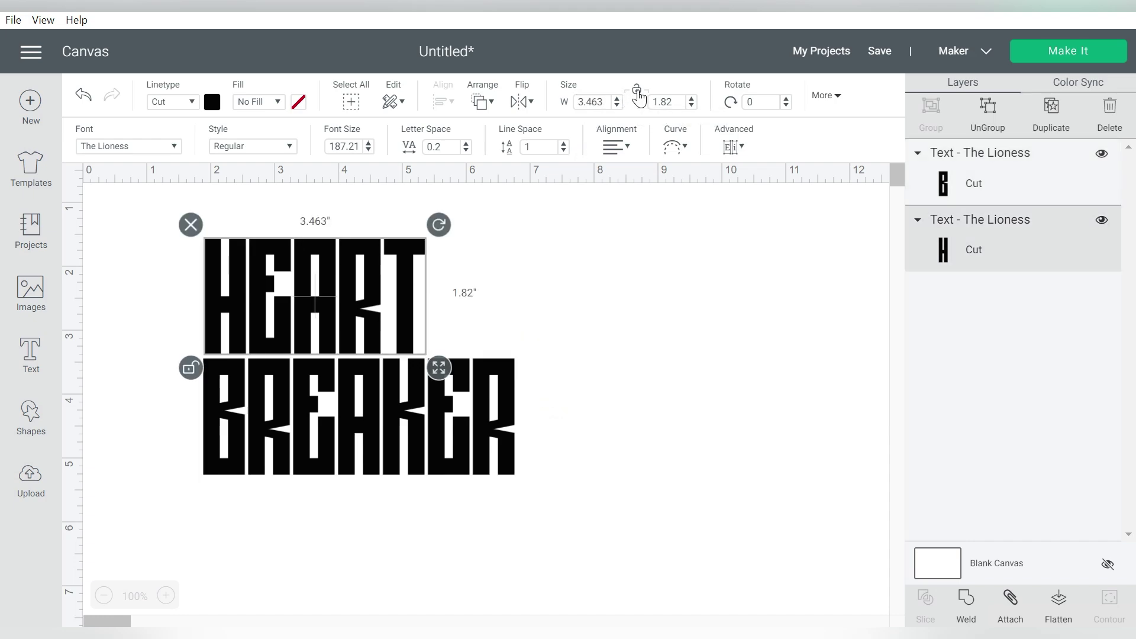
pyautogui.doubleClick(602, 102)
pyautogui.write('4.87')
pyautogui.press('Return')
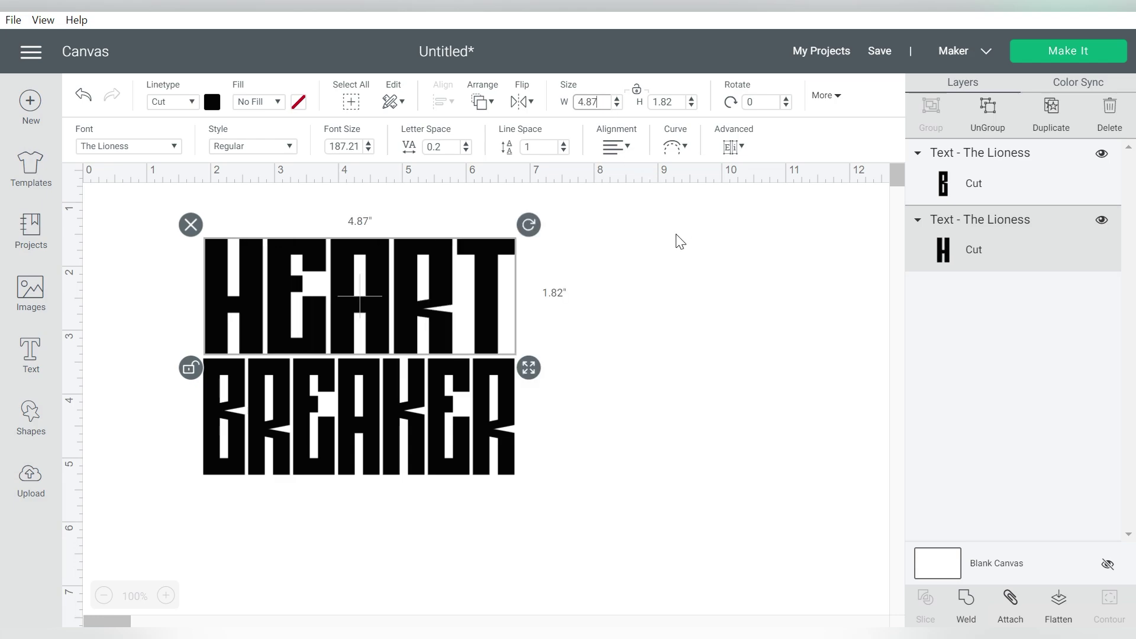
pyautogui.moveTo(655, 267); pyautogui.dragTo(404, 422)
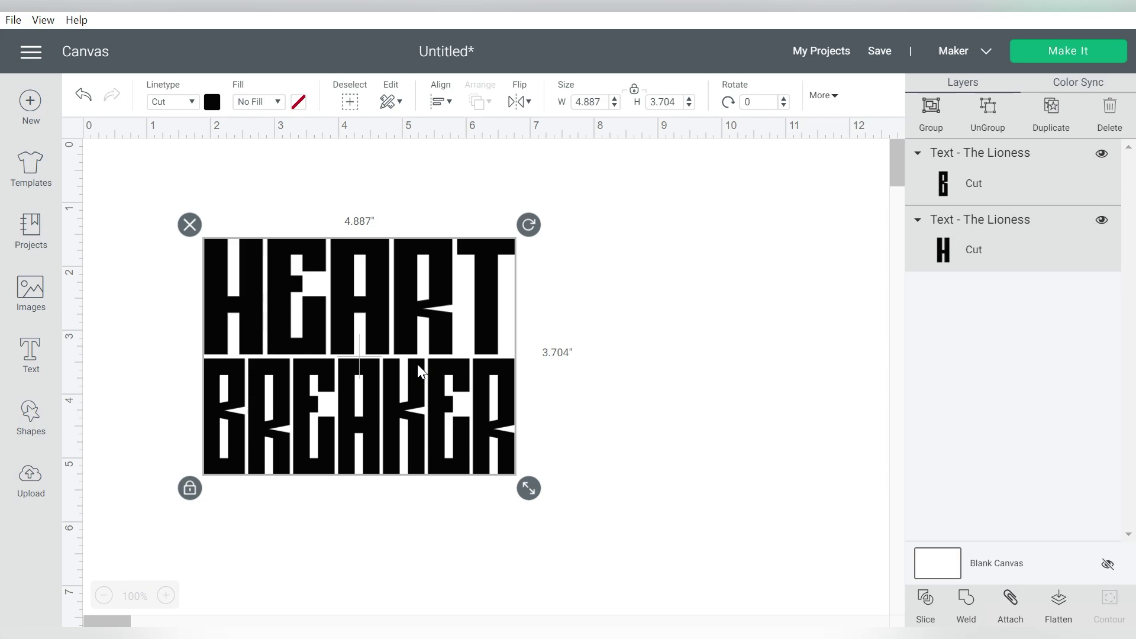
pyautogui.moveTo(589, 261); pyautogui.dragTo(417, 438)
# Centre HEART and BREAKER horizontally and weld them into one shape.
pyautogui.click(440, 103)
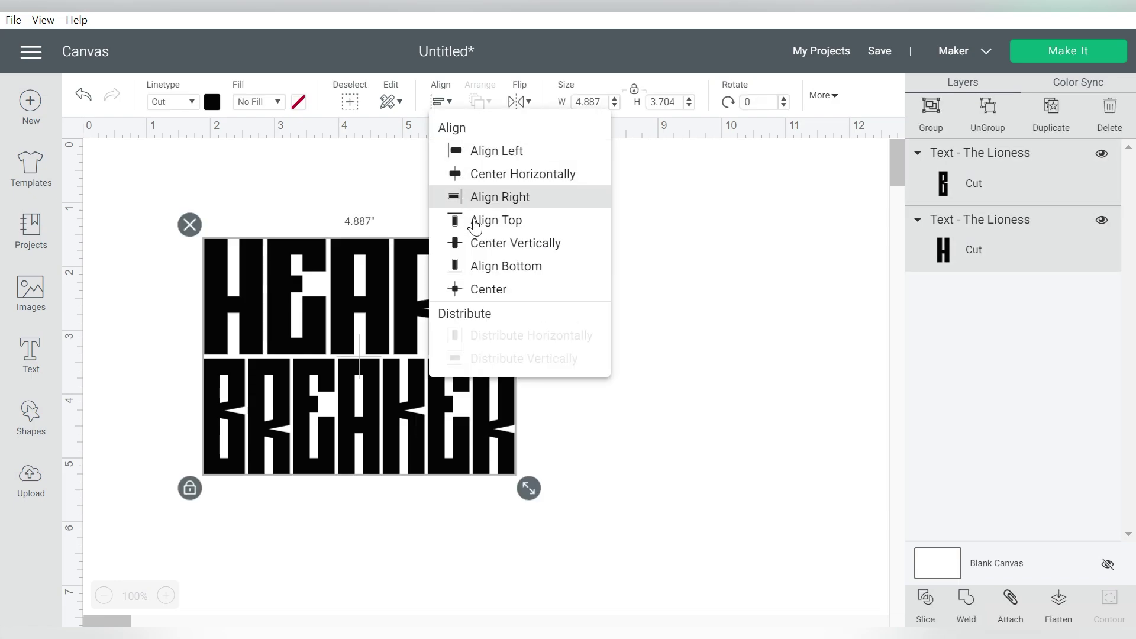
pyautogui.click(521, 173)
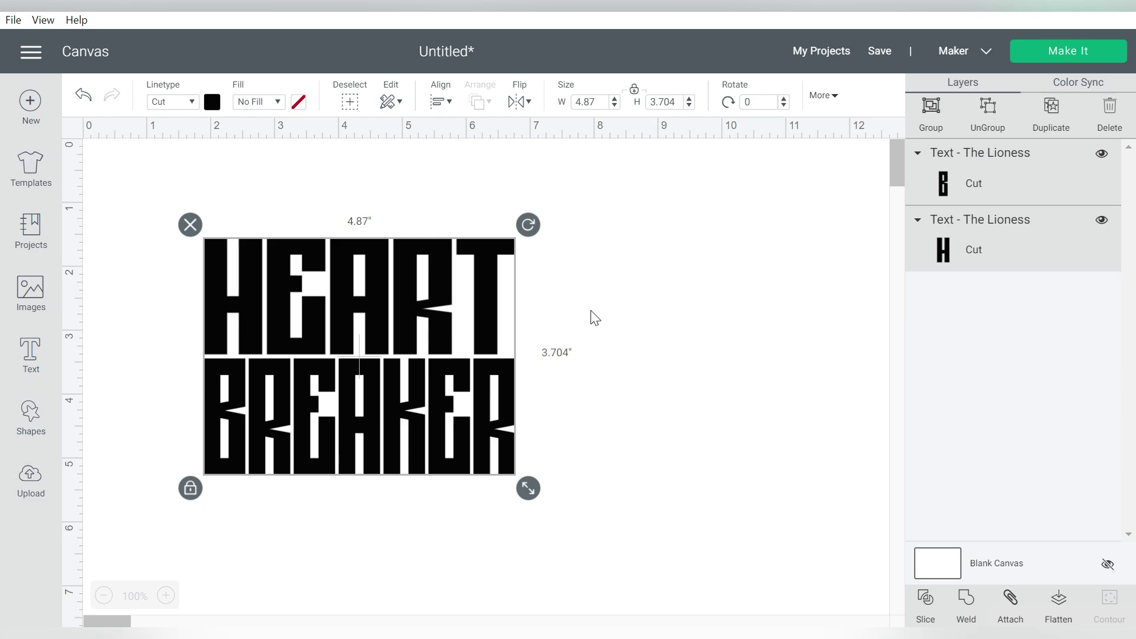
pyautogui.click(967, 601)
# Move the Weld Result toward the top-left and enlarge it to 6.112 by 4.648 inches.
pyautogui.click(426, 328)
pyautogui.moveTo(426, 329); pyautogui.dragTo(398, 236)
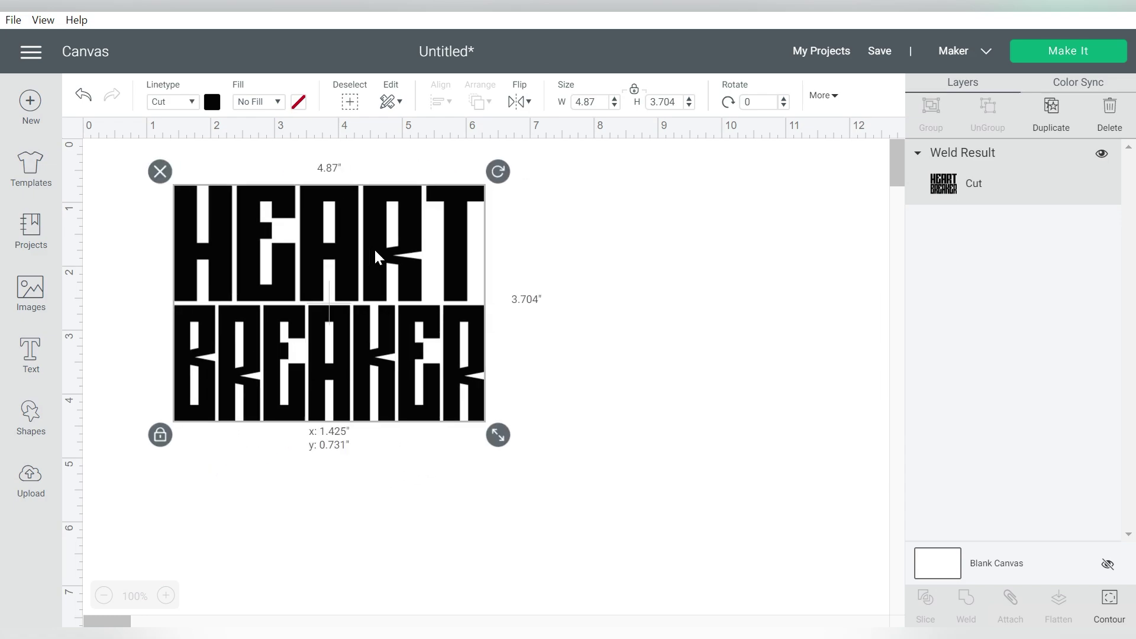
pyautogui.moveTo(496, 436); pyautogui.dragTo(561, 507)
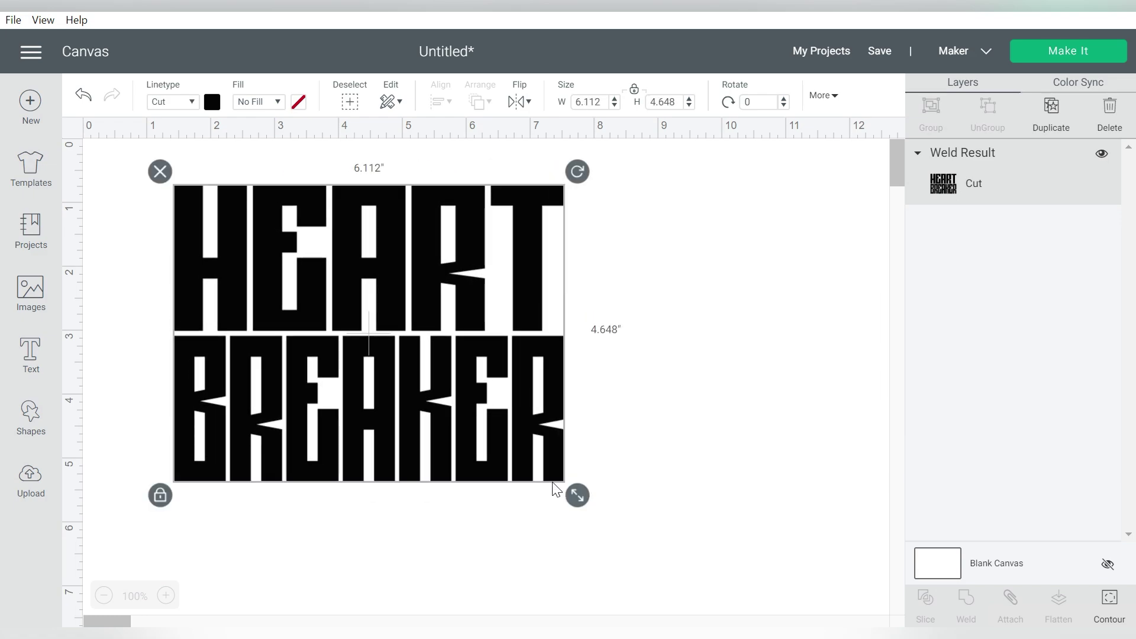
pyautogui.moveTo(513, 378); pyautogui.dragTo(535, 364)
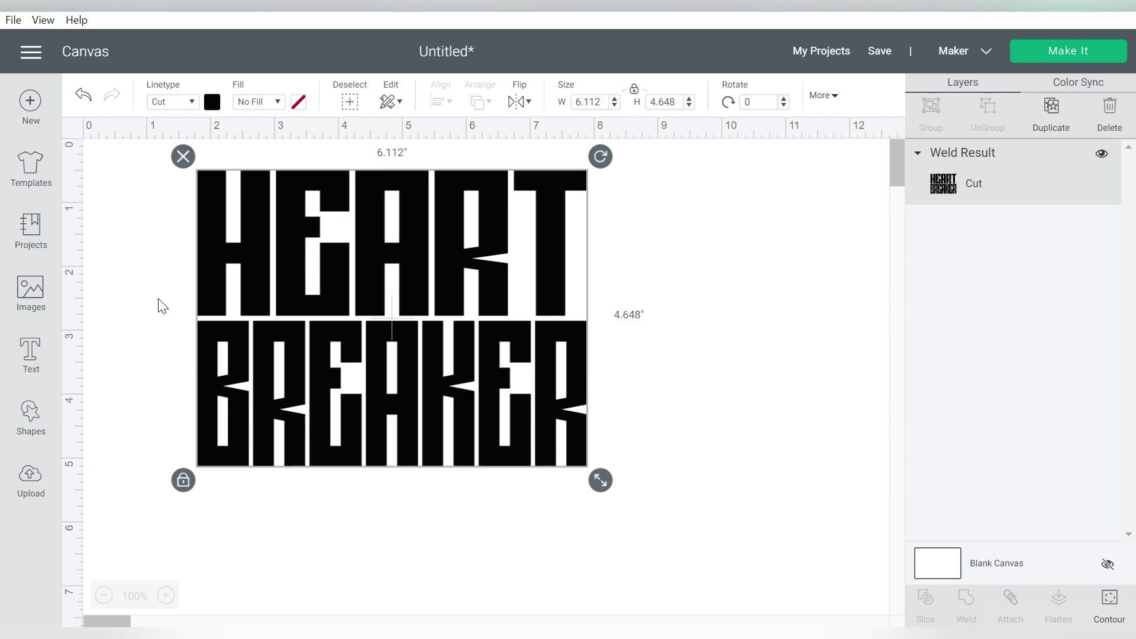
# Add a Heart shape and place it over the welded lettering.
pyautogui.click(34, 430)
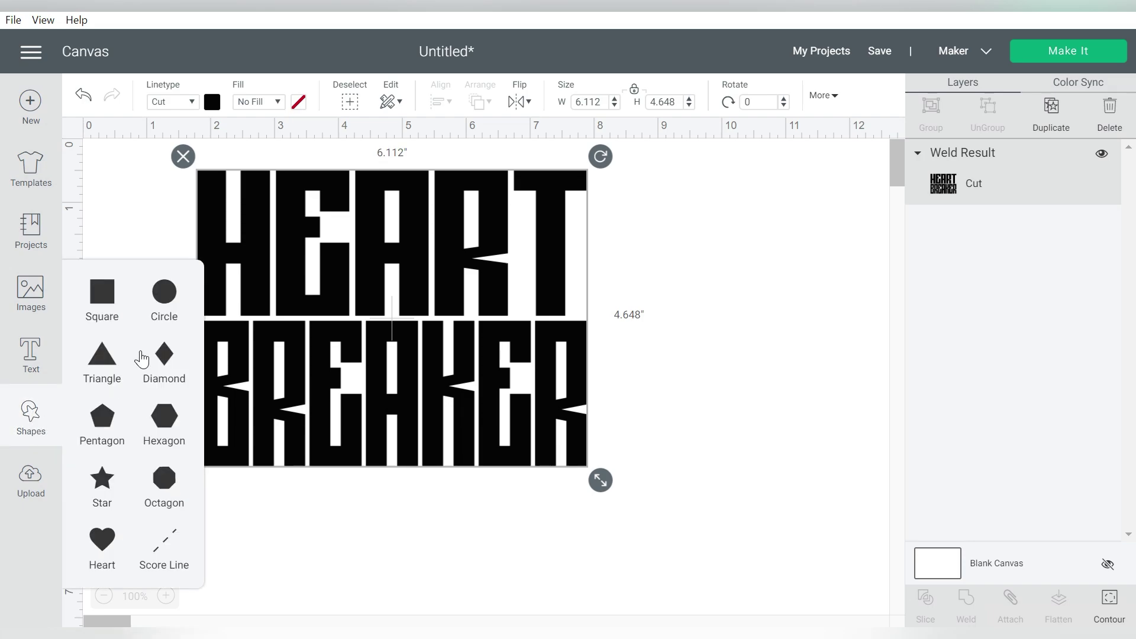
pyautogui.click(107, 542)
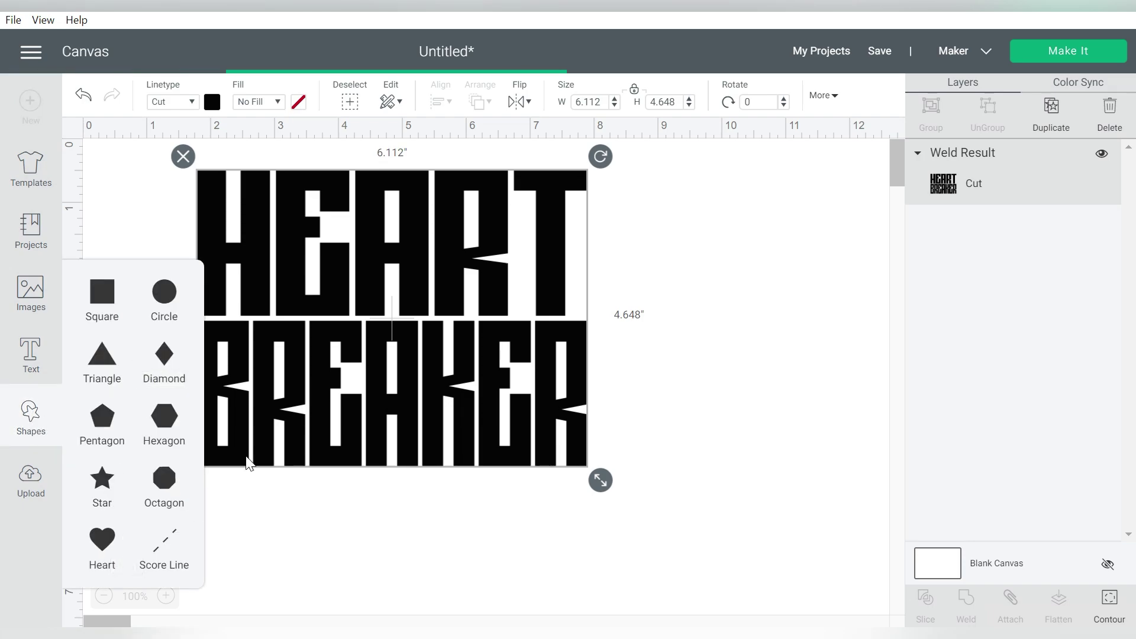
pyautogui.moveTo(269, 266); pyautogui.dragTo(413, 264)
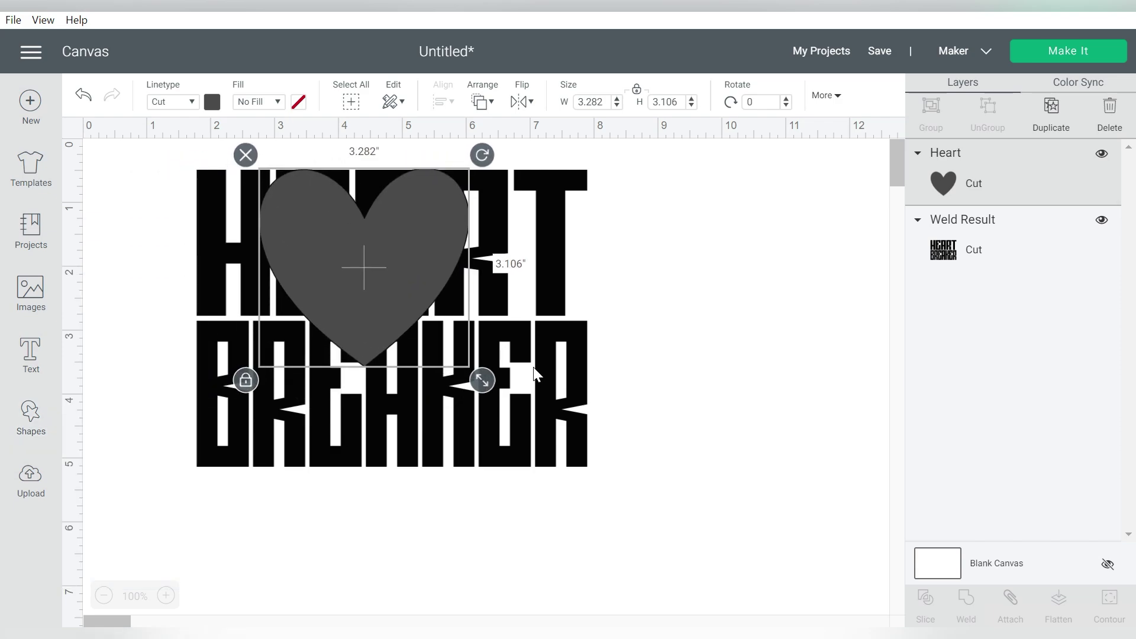
# Set the heart's height to 4.648 inches to match the lettering.
pyautogui.click(534, 373)
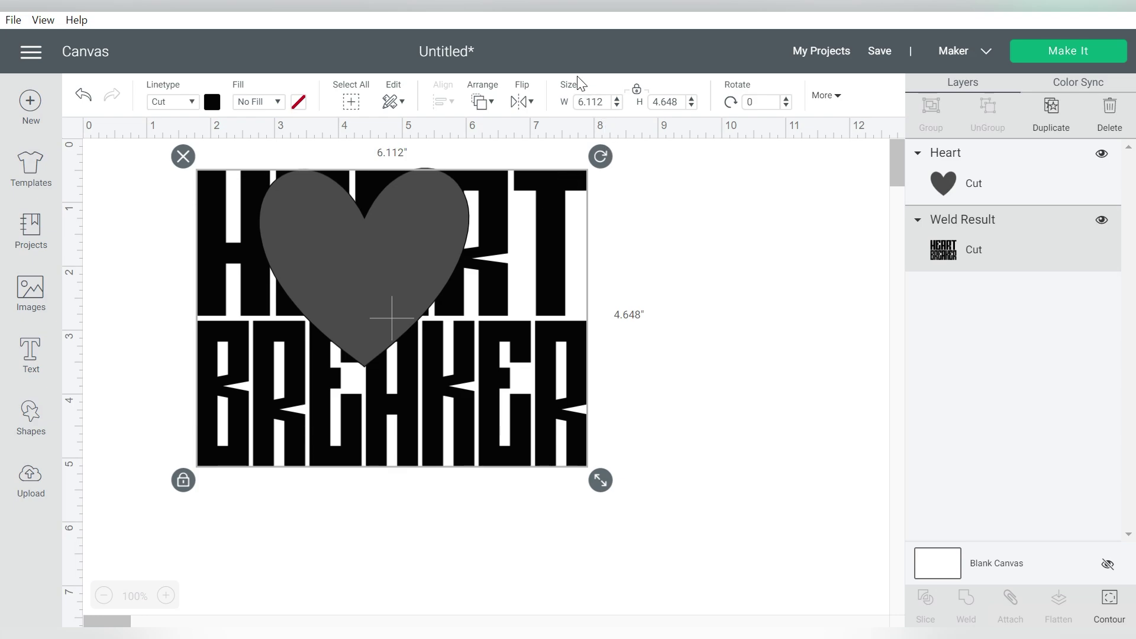
pyautogui.click(665, 101)
pyautogui.click(438, 254)
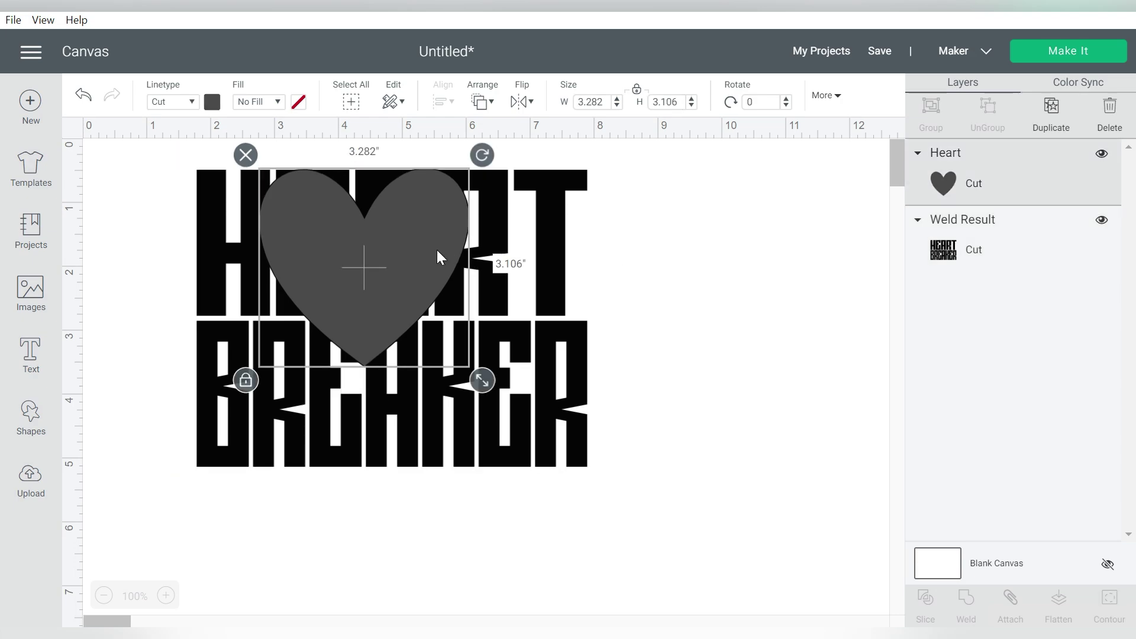
pyautogui.click(665, 103)
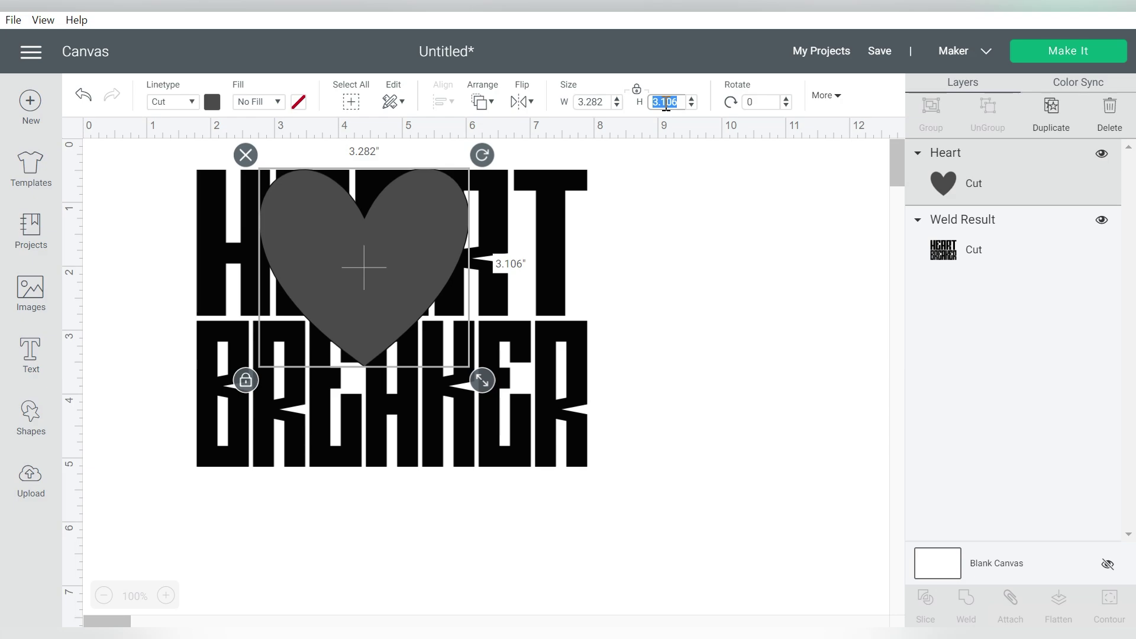
pyautogui.write('4.648')
pyautogui.press('Return')
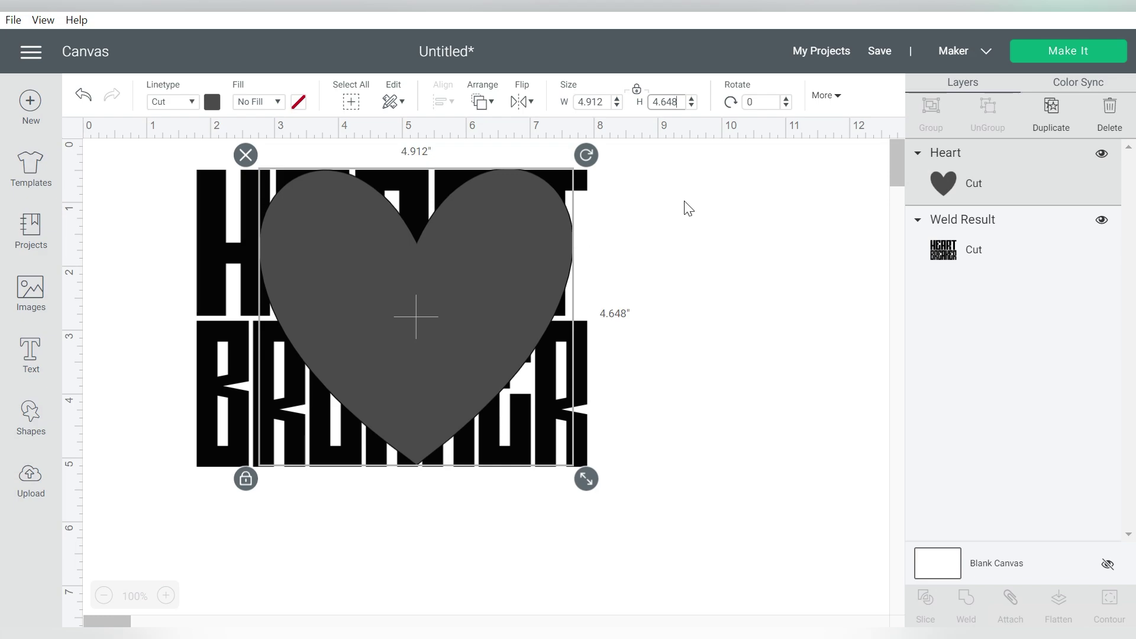
pyautogui.moveTo(683, 202); pyautogui.dragTo(417, 492)
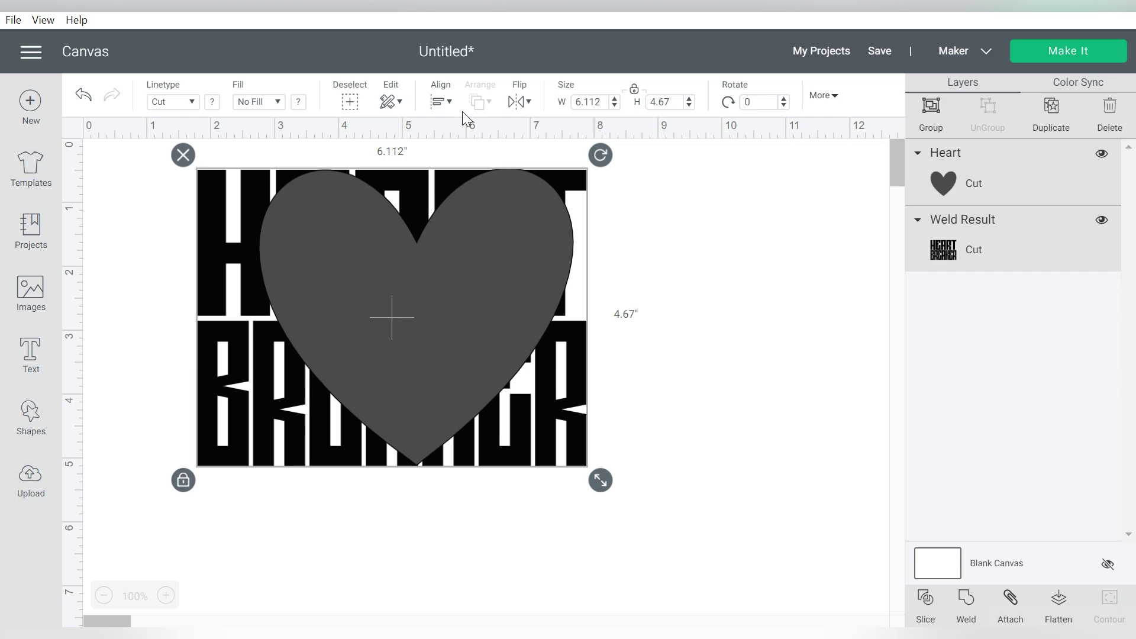
# Centre the heart on the lettering and slice them into four pieces.
pyautogui.click(440, 102)
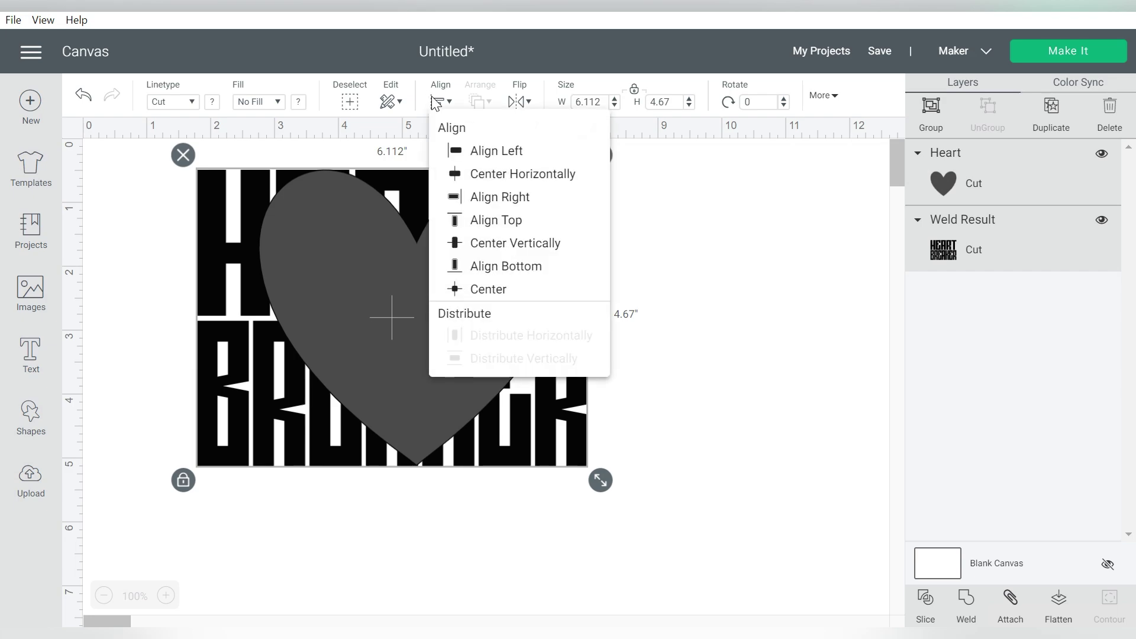
pyautogui.click(491, 291)
pyautogui.click(646, 248)
pyautogui.moveTo(681, 216); pyautogui.dragTo(343, 415)
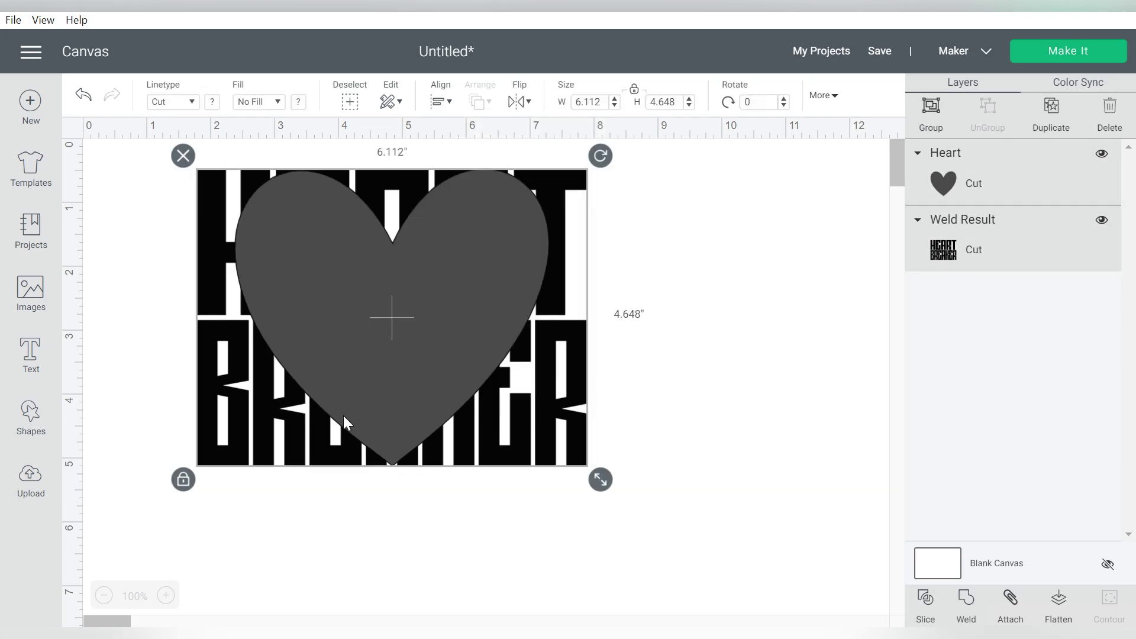
pyautogui.click(924, 601)
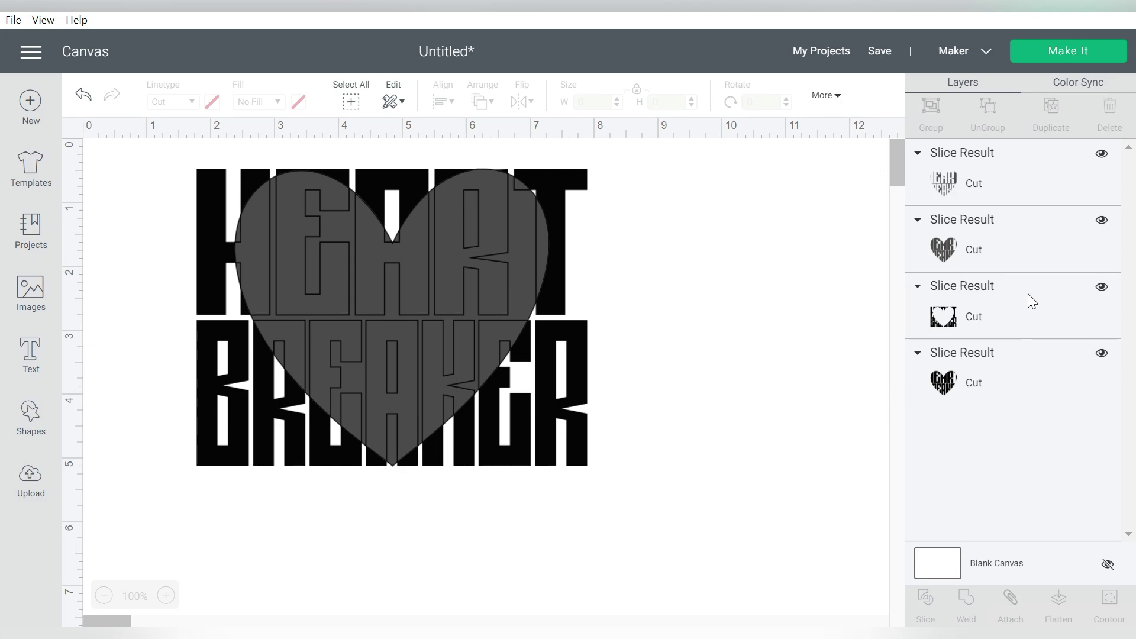
# Delete the leftover heart piece and the redundant solid-letter slice piece.
pyautogui.click(950, 180)
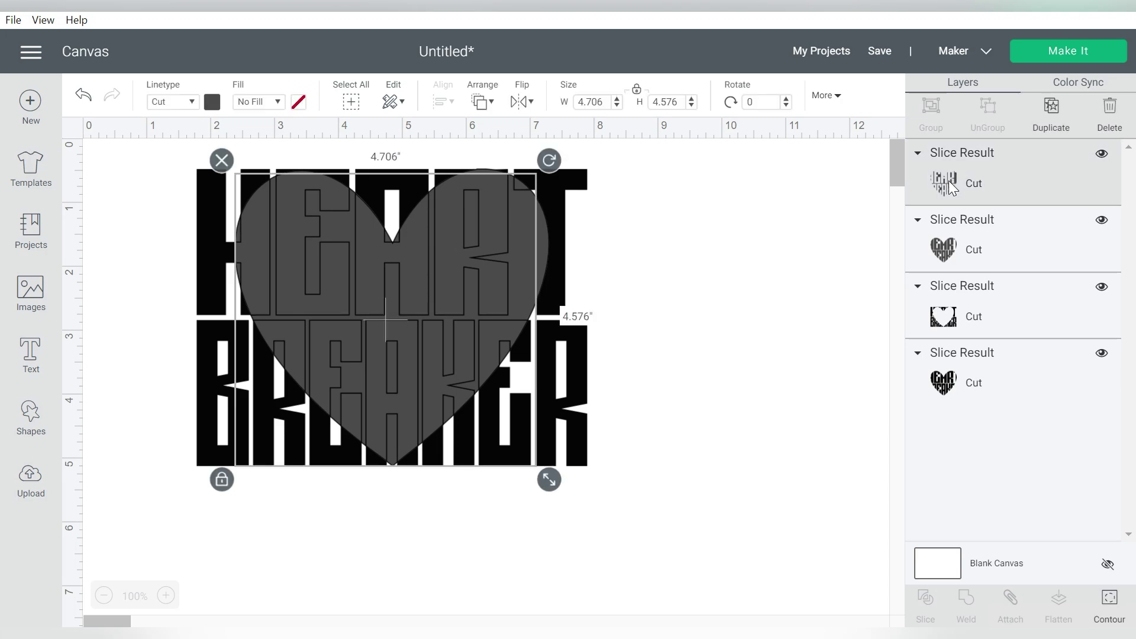
pyautogui.press('Delete')
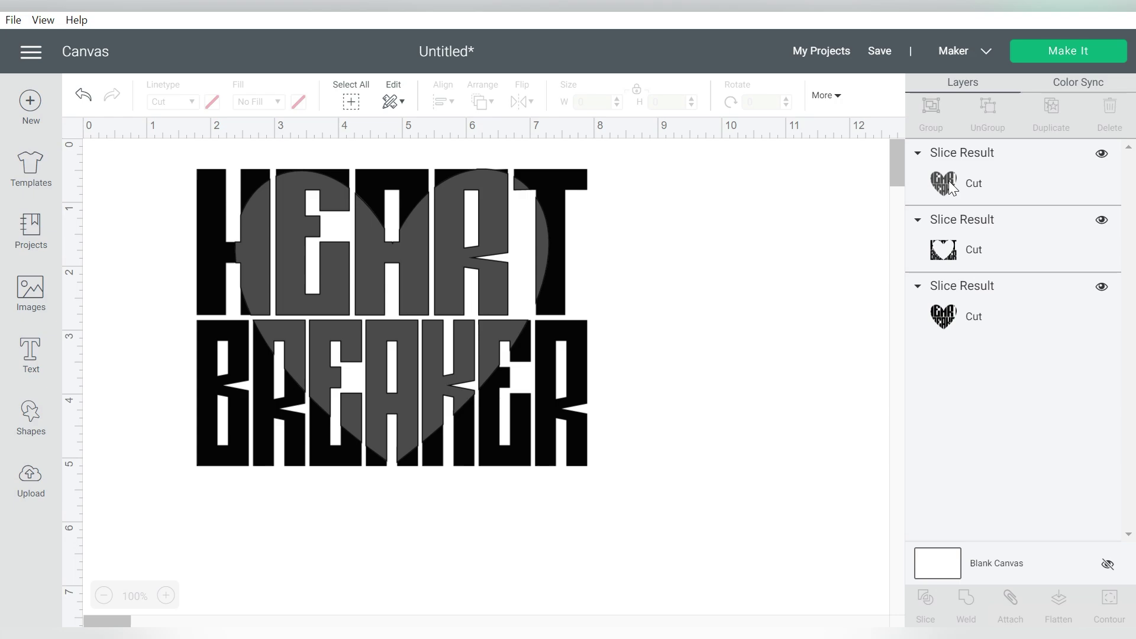
pyautogui.click(950, 185)
pyautogui.click(965, 323)
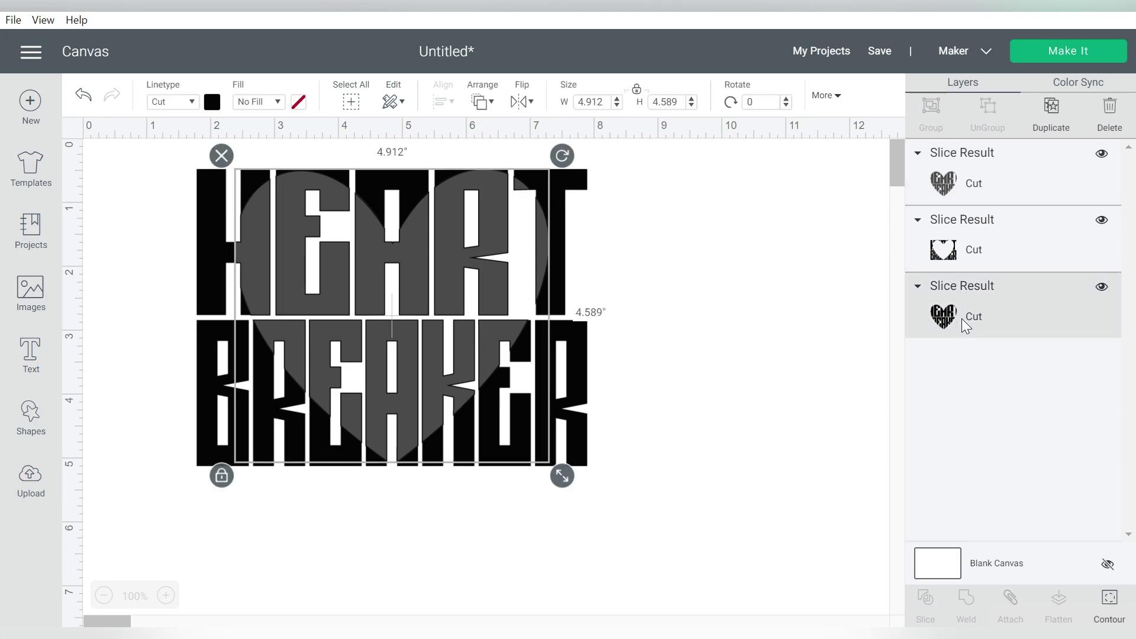
pyautogui.press('Delete')
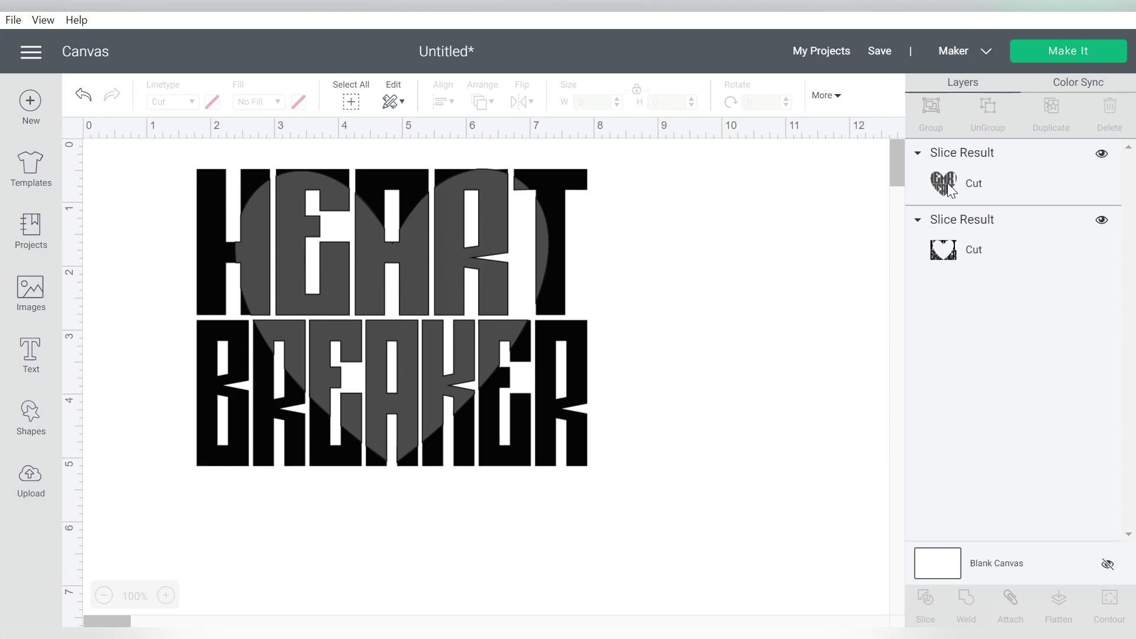
# Colour the outer lettering slice dark red.
pyautogui.click(579, 409)
pyautogui.click(211, 103)
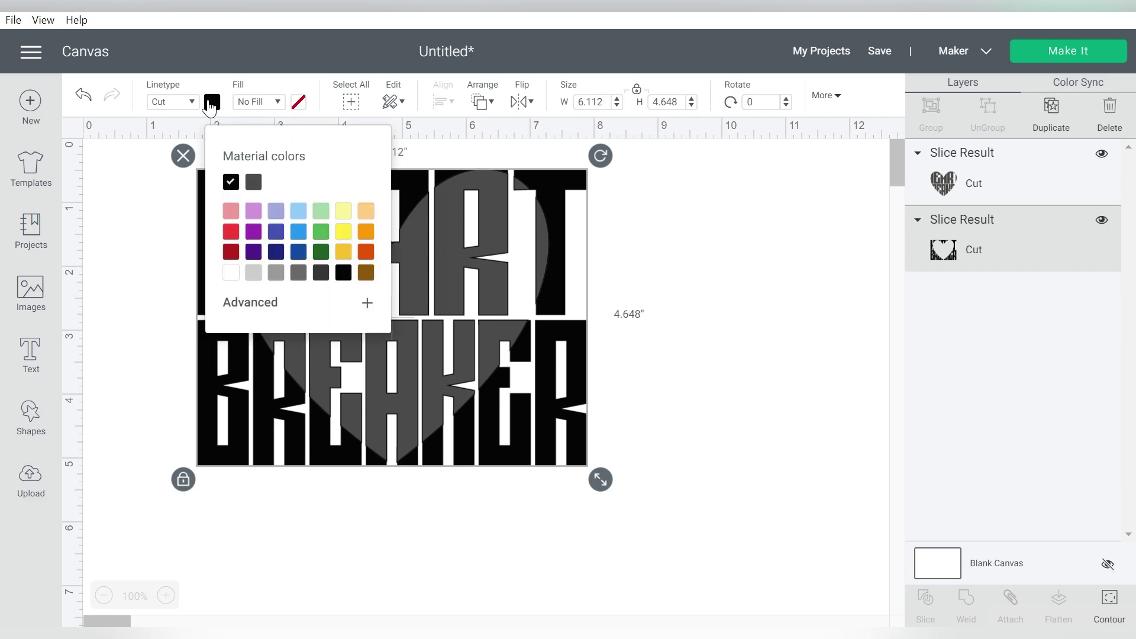
pyautogui.click(232, 253)
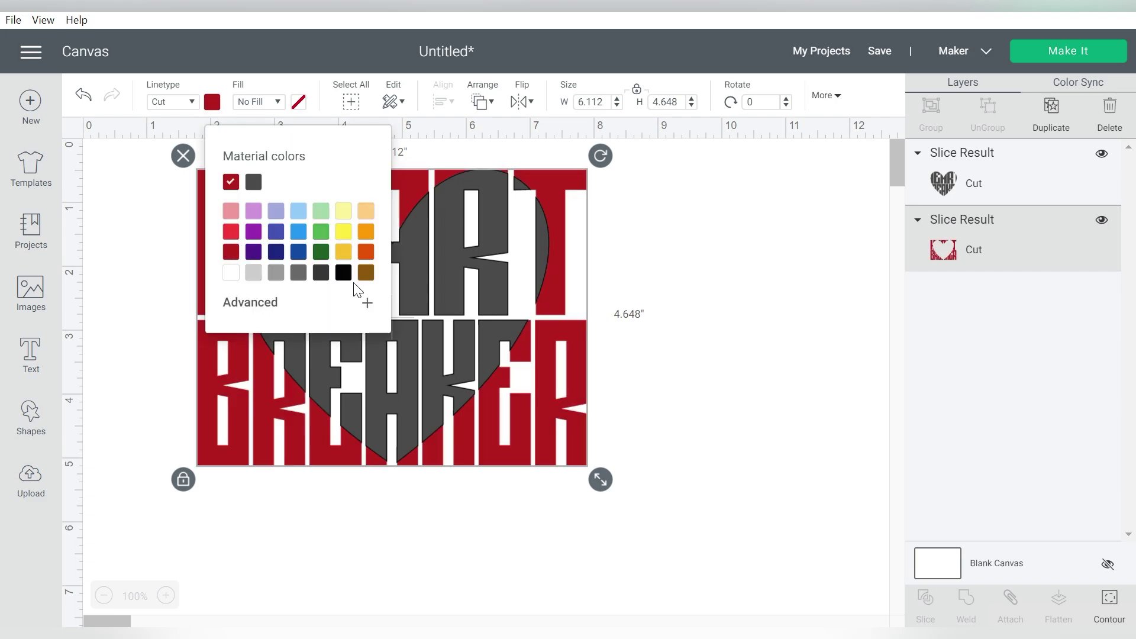
# Recolour the grey heart slice bright red.
pyautogui.click(448, 268)
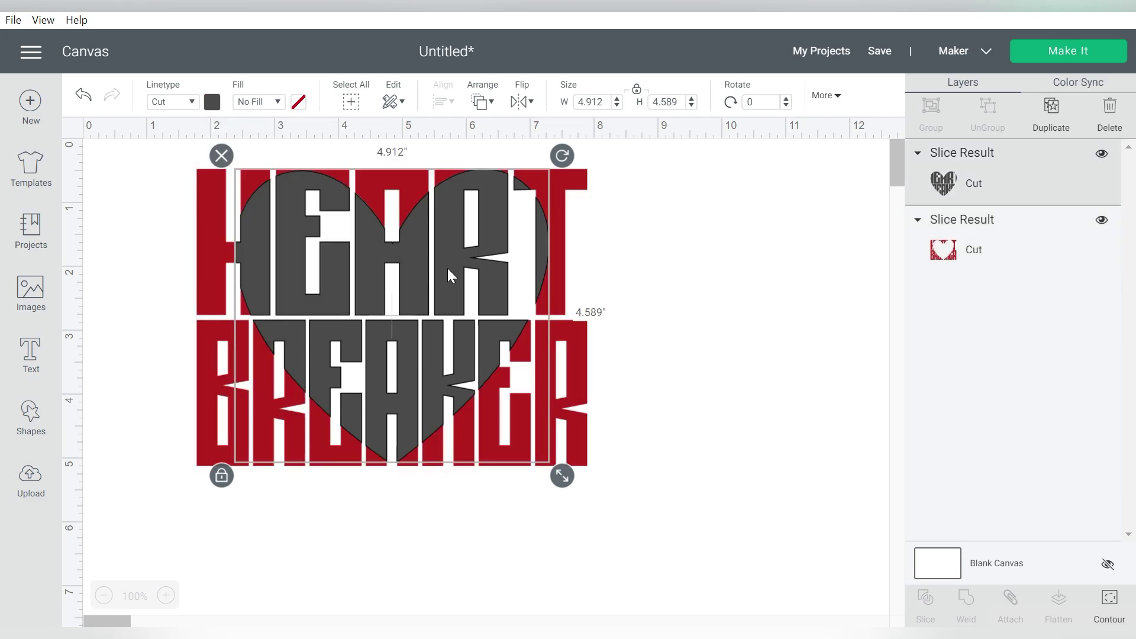
pyautogui.click(211, 101)
pyautogui.click(230, 231)
pyautogui.click(734, 269)
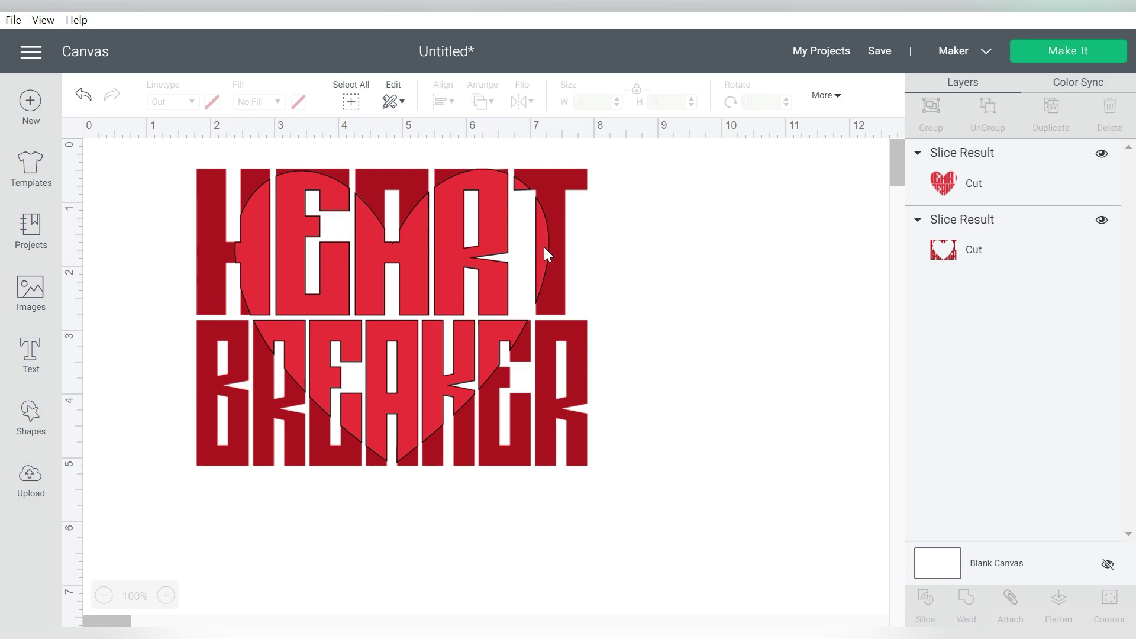
pyautogui.moveTo(688, 169); pyautogui.dragTo(442, 393)
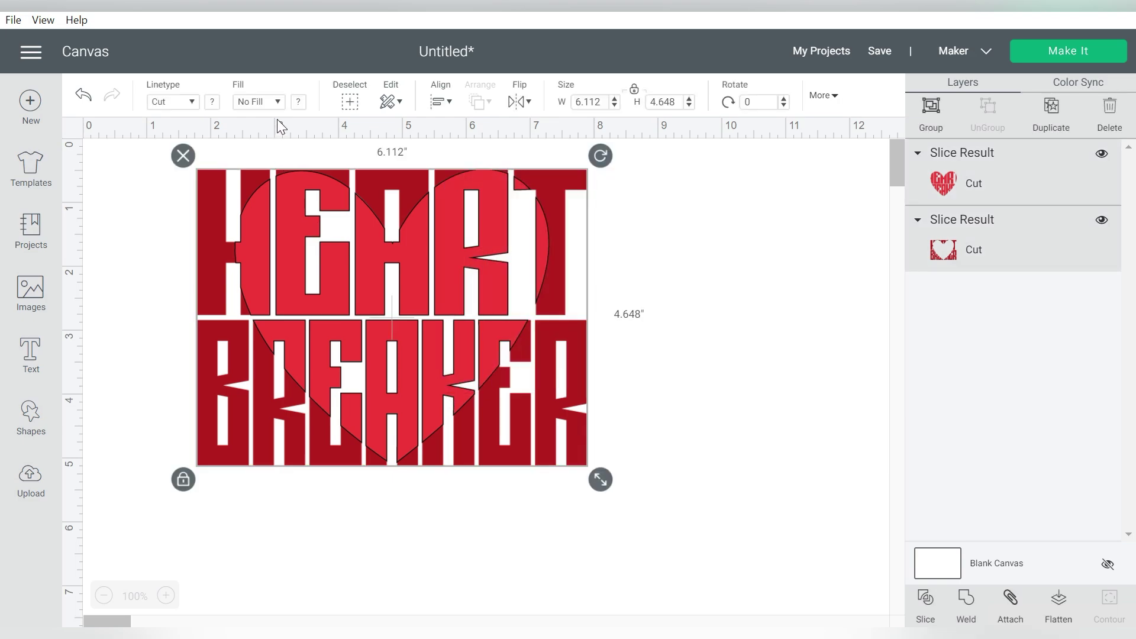
pyautogui.click(278, 102)
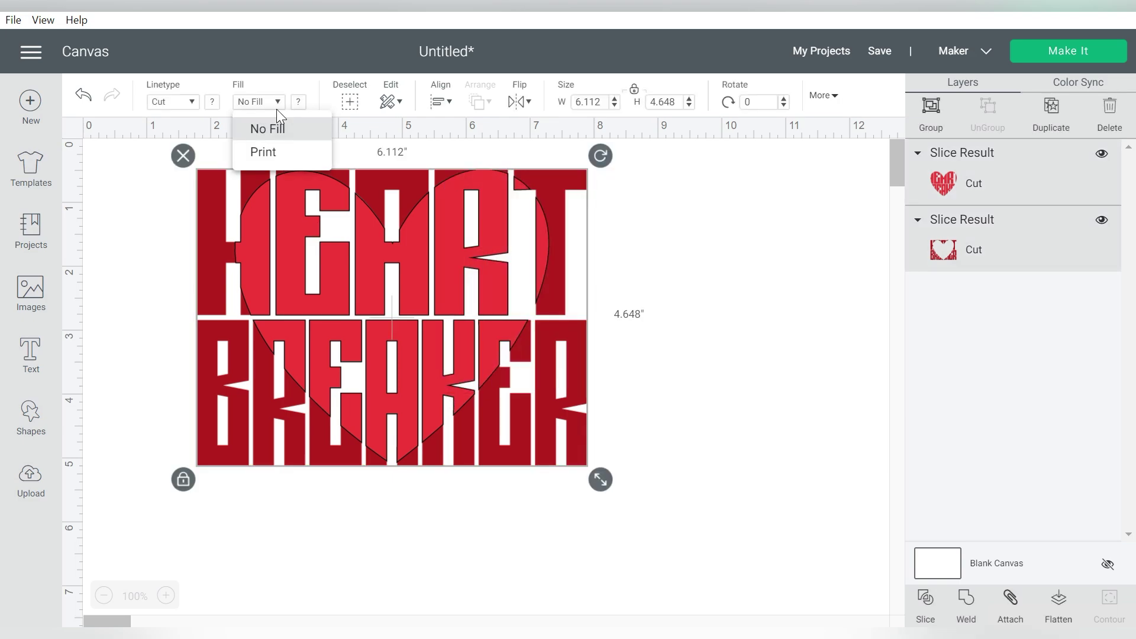
pyautogui.click(263, 152)
pyautogui.click(744, 309)
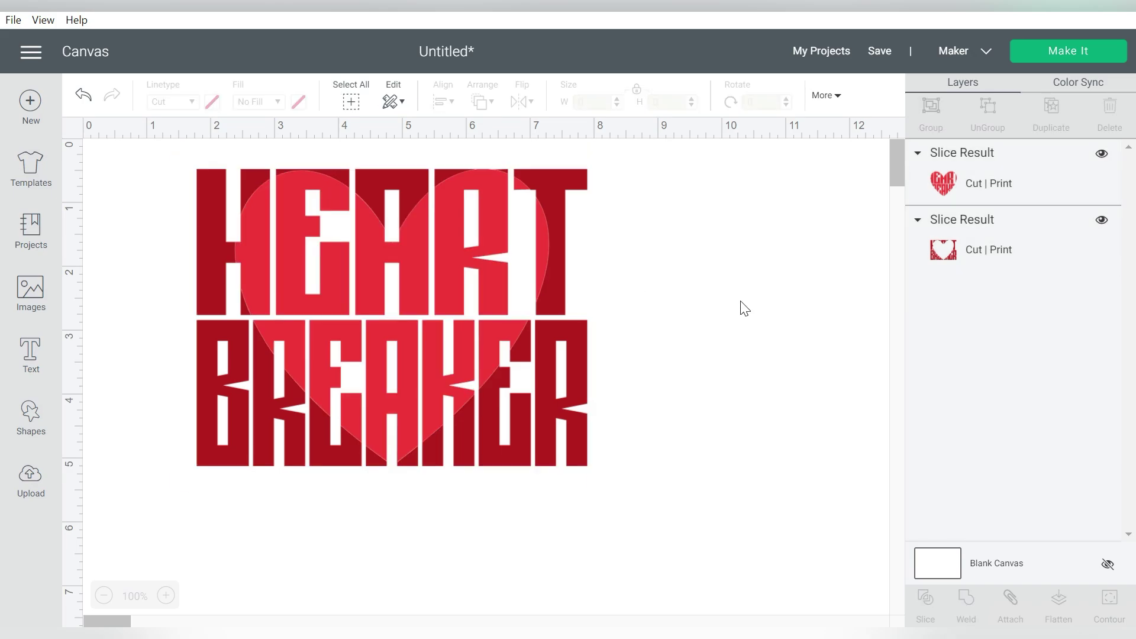
pyautogui.moveTo(701, 245); pyautogui.dragTo(506, 374)
pyautogui.hotkey('ctrl', 'z')
pyautogui.click(767, 271)
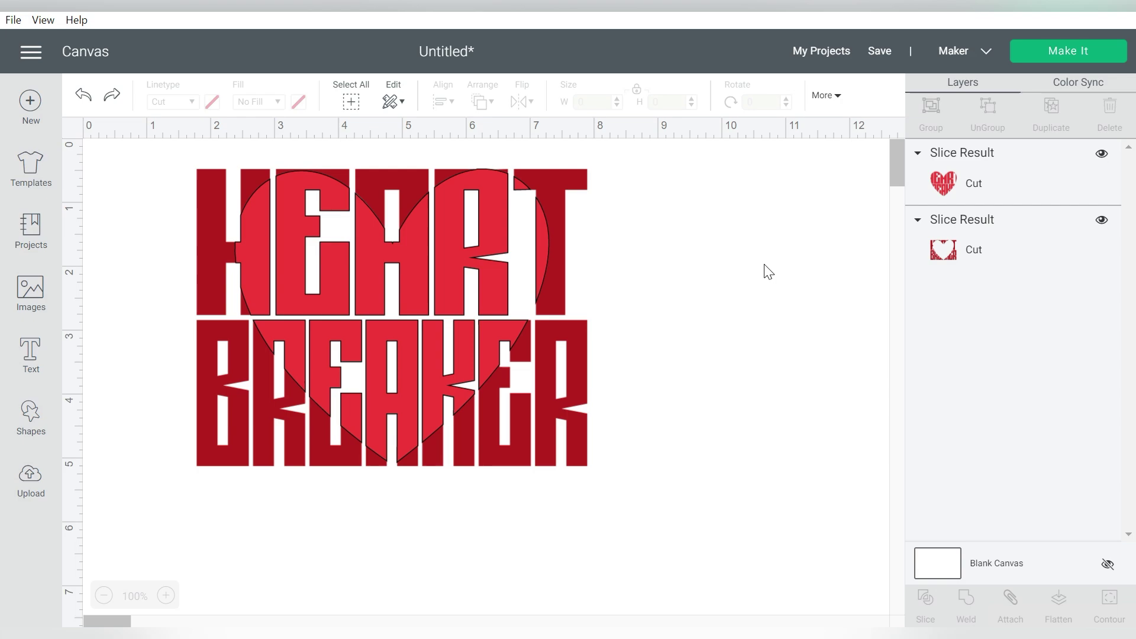
pyautogui.moveTo(689, 224); pyautogui.dragTo(438, 396)
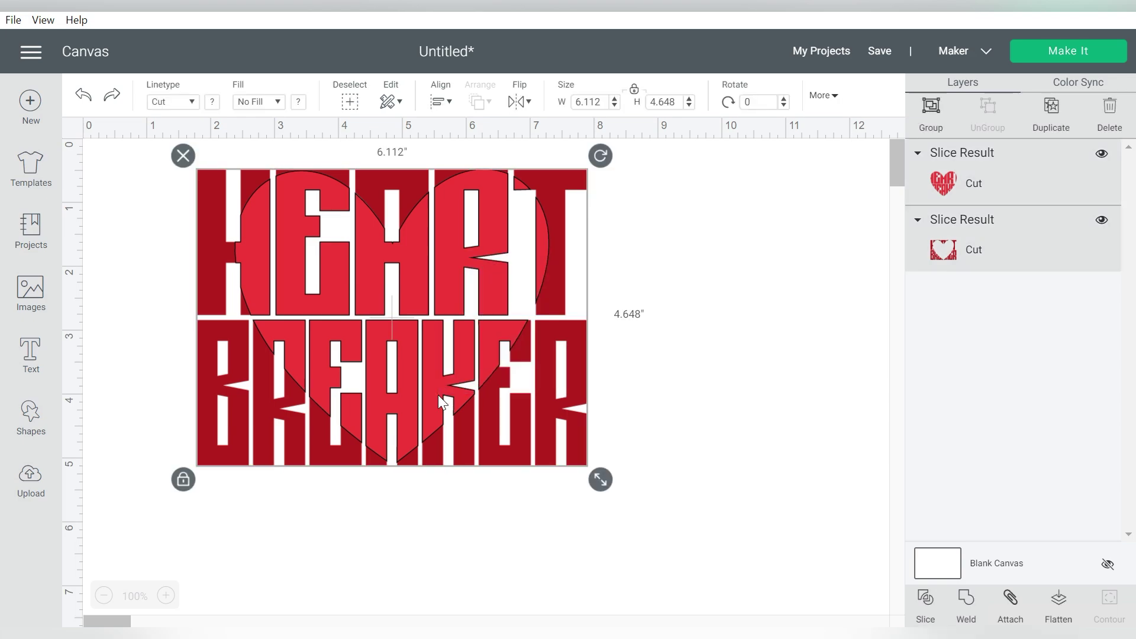
pyautogui.click(1056, 52)
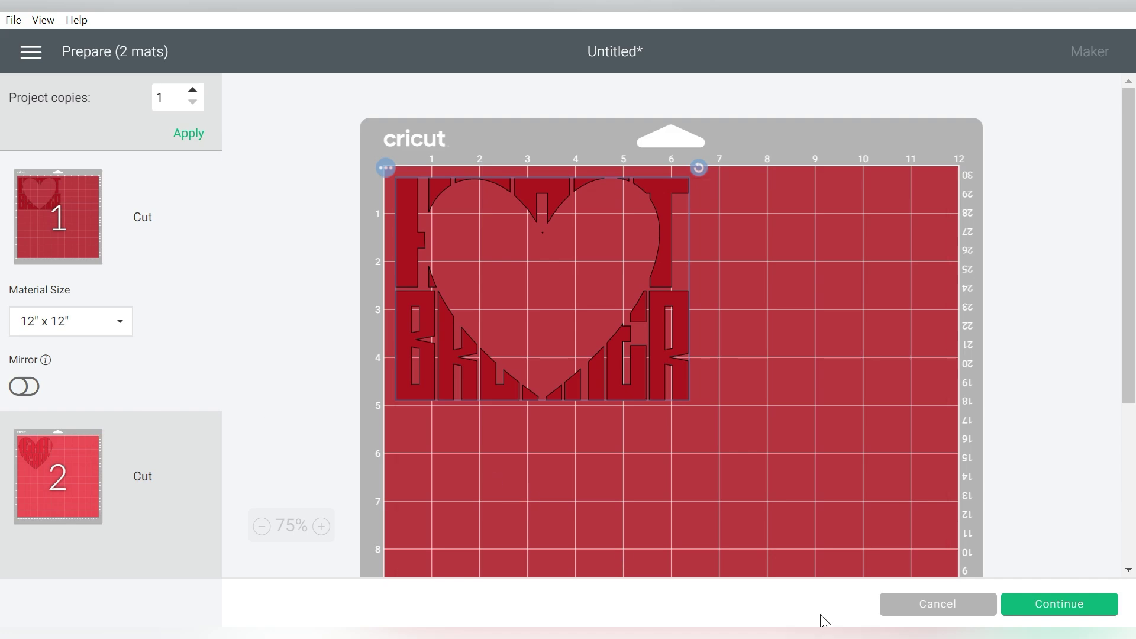
pyautogui.click(904, 604)
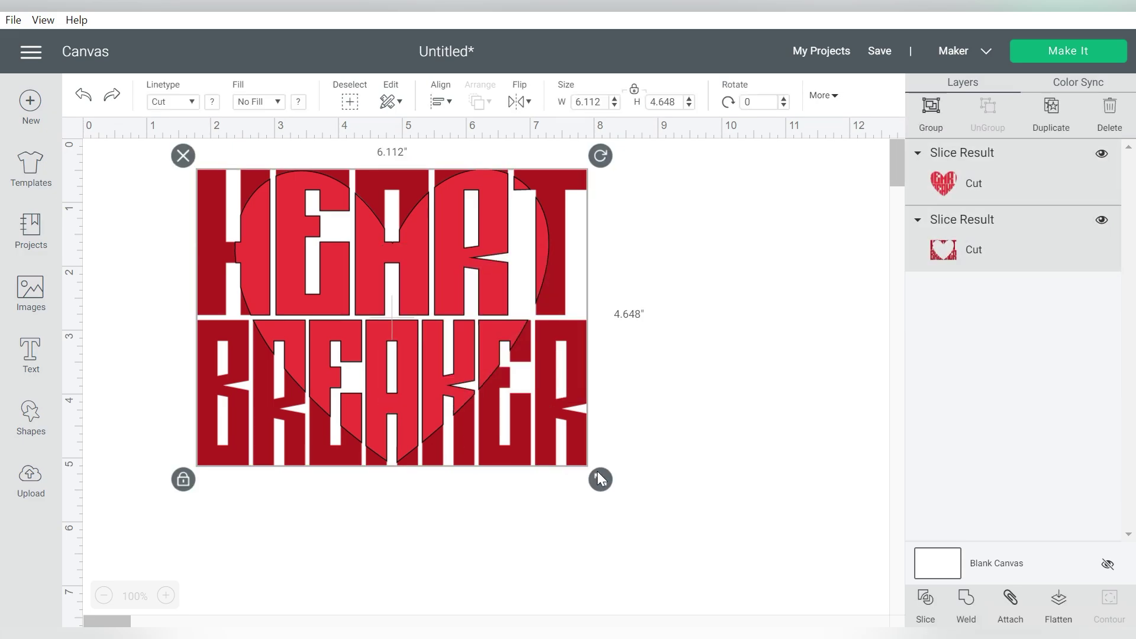
# Shrink HEART BREAKER, move it to the canvas's right edge, and add SUPER text.
pyautogui.moveTo(600, 482); pyautogui.dragTo(523, 418)
pyautogui.moveTo(221, 211); pyautogui.dragTo(867, 196)
pyautogui.click(30, 355)
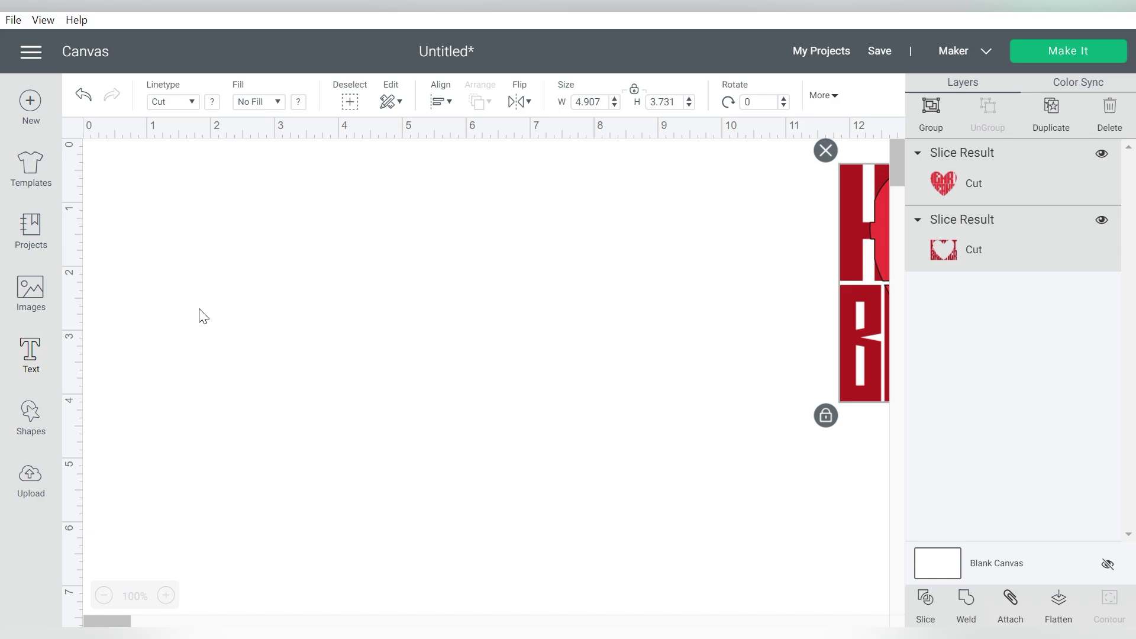
pyautogui.write('SUPER')
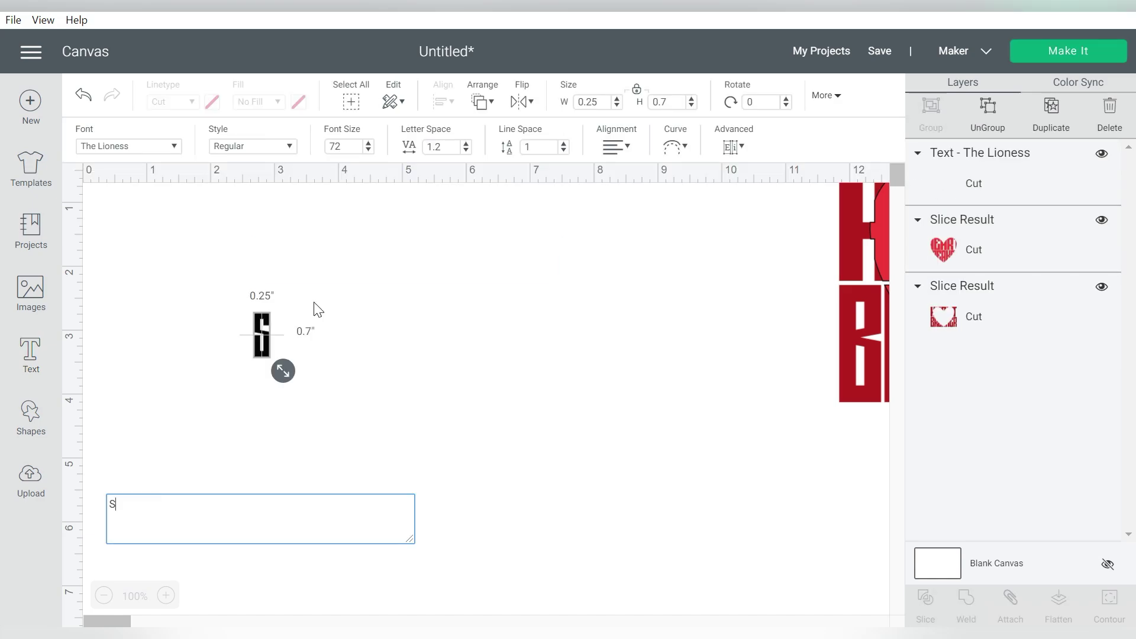
pyautogui.click(118, 379)
# Add STAR below SUPER and enlarge both to 5.514 by 4.725 inches.
pyautogui.click(31, 355)
pyautogui.write('STAR')
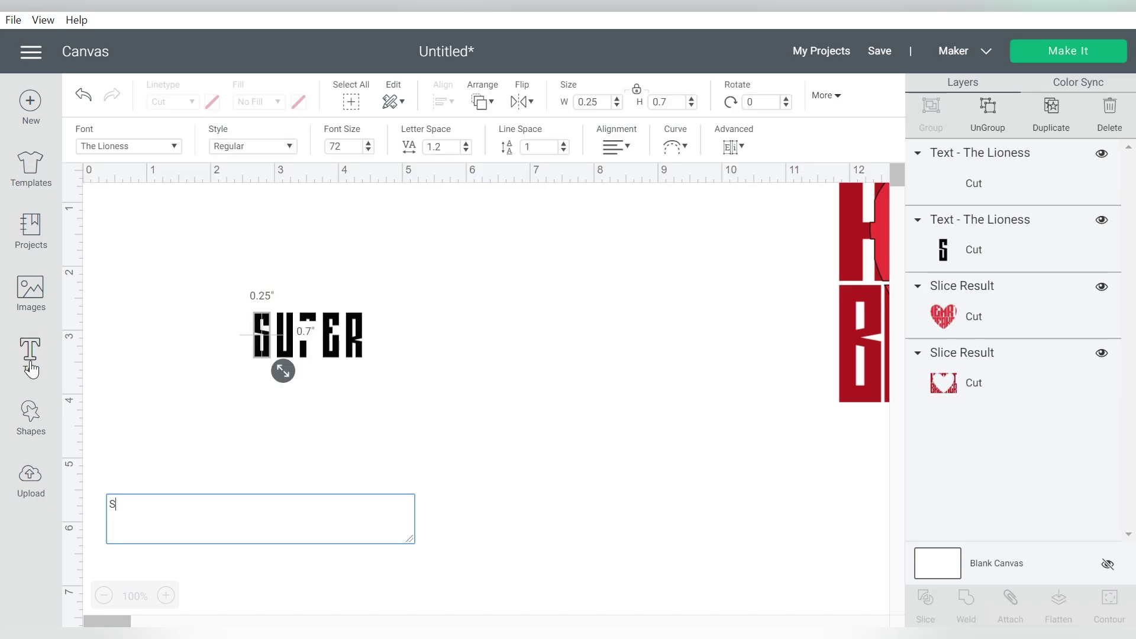
pyautogui.click(152, 351)
pyautogui.moveTo(289, 349); pyautogui.dragTo(288, 395)
pyautogui.moveTo(292, 309); pyautogui.dragTo(391, 427)
pyautogui.moveTo(376, 418); pyautogui.dragTo(571, 500)
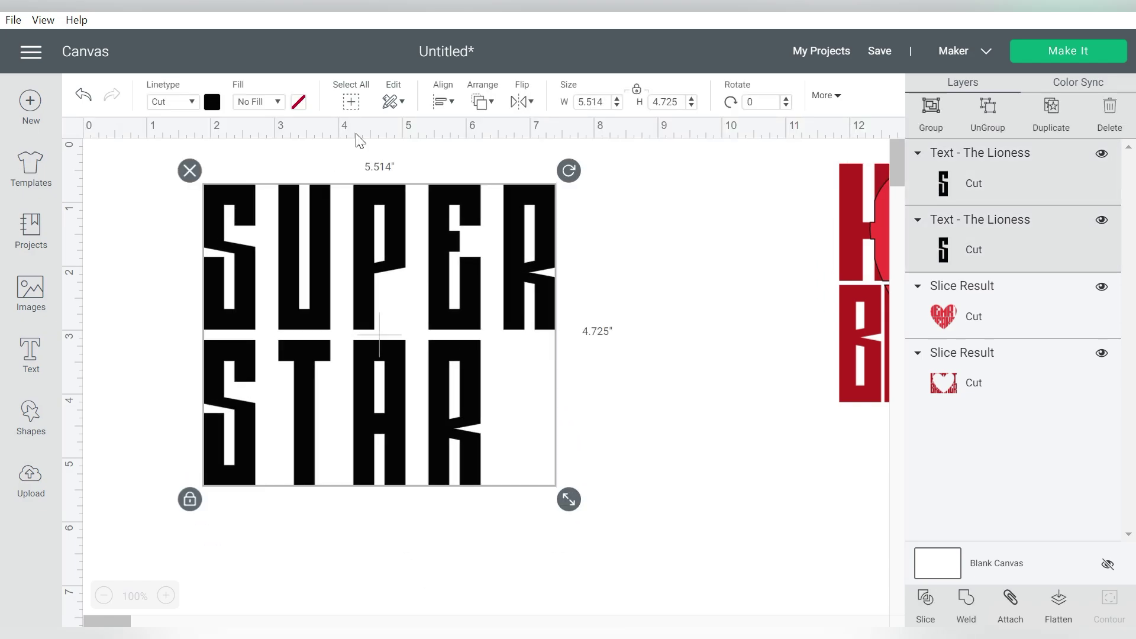
# Tighten the letter spacing of both SUPER and STAR to 0.2.
pyautogui.click(527, 165)
pyautogui.click(521, 195)
pyautogui.click(434, 146)
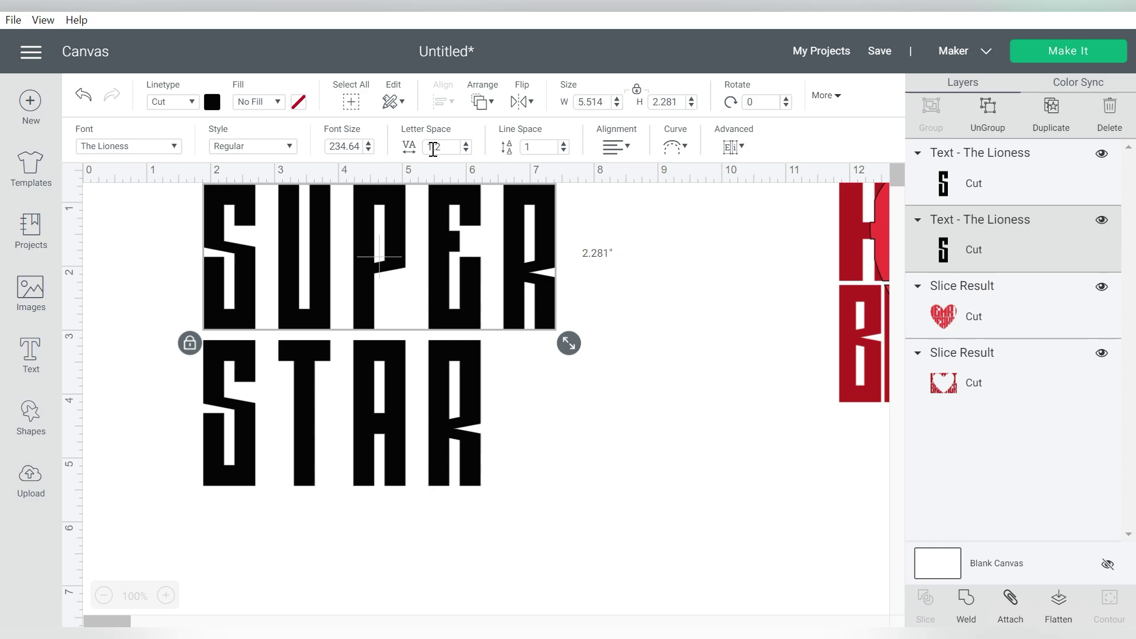
pyautogui.press('BackSpace')
pyautogui.click(413, 406)
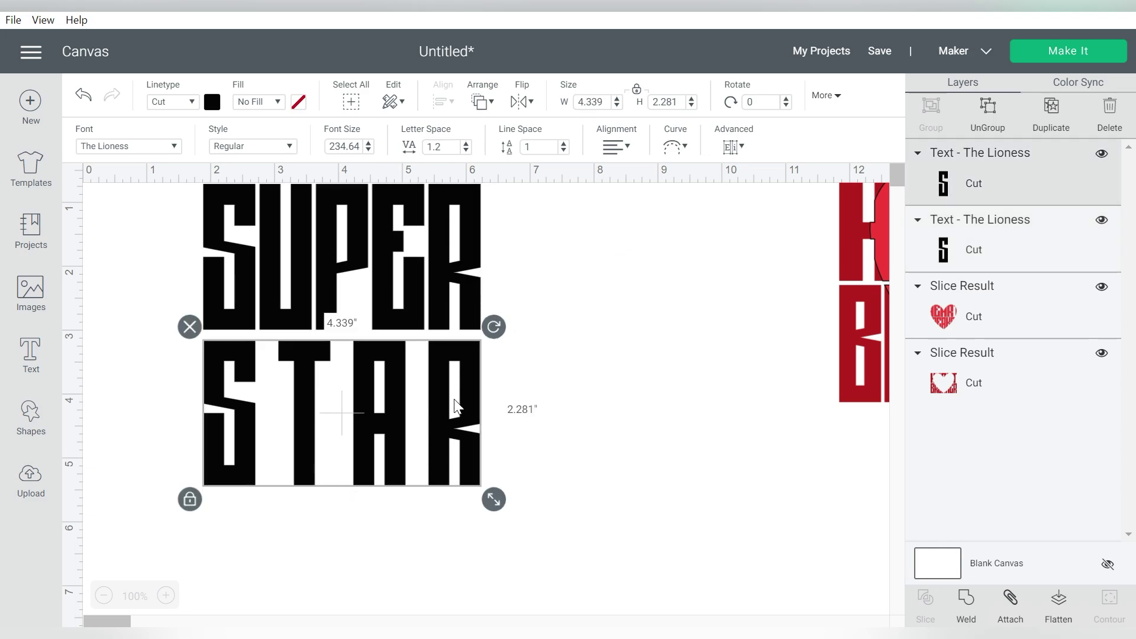
pyautogui.click(434, 147)
pyautogui.press('BackSpace')
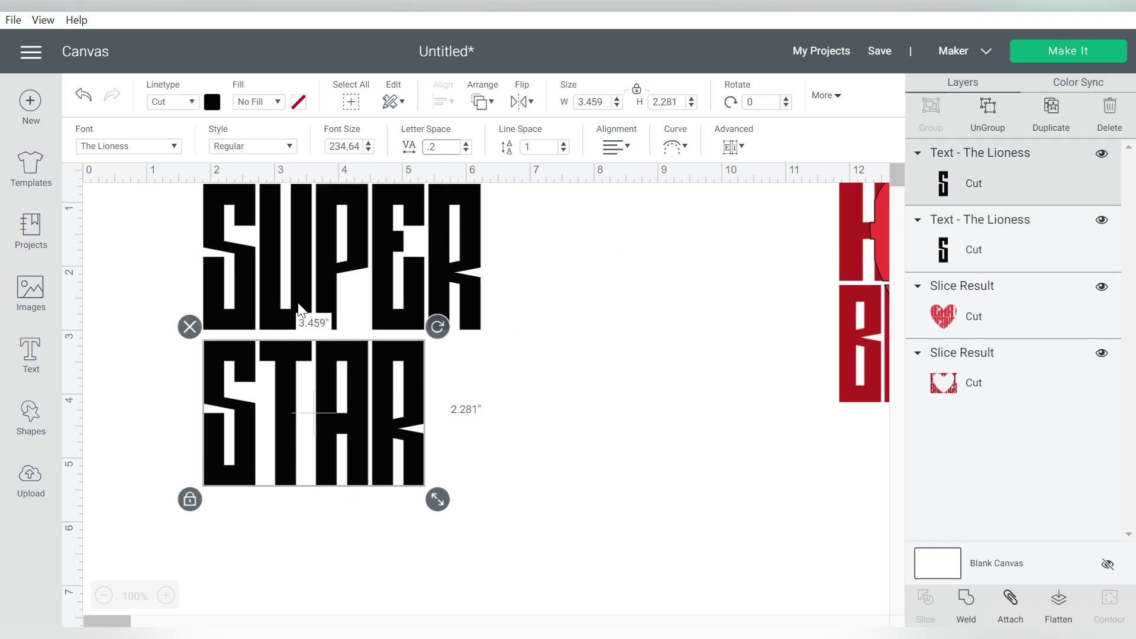
# Move SUPER closer to STAR, then shift both words right and down.
pyautogui.click(261, 323)
pyautogui.moveTo(257, 331)
pyautogui.mouseDown()
pyautogui.moveTo(257, 349)
pyautogui.moveTo(257, 338)
pyautogui.mouseUp()
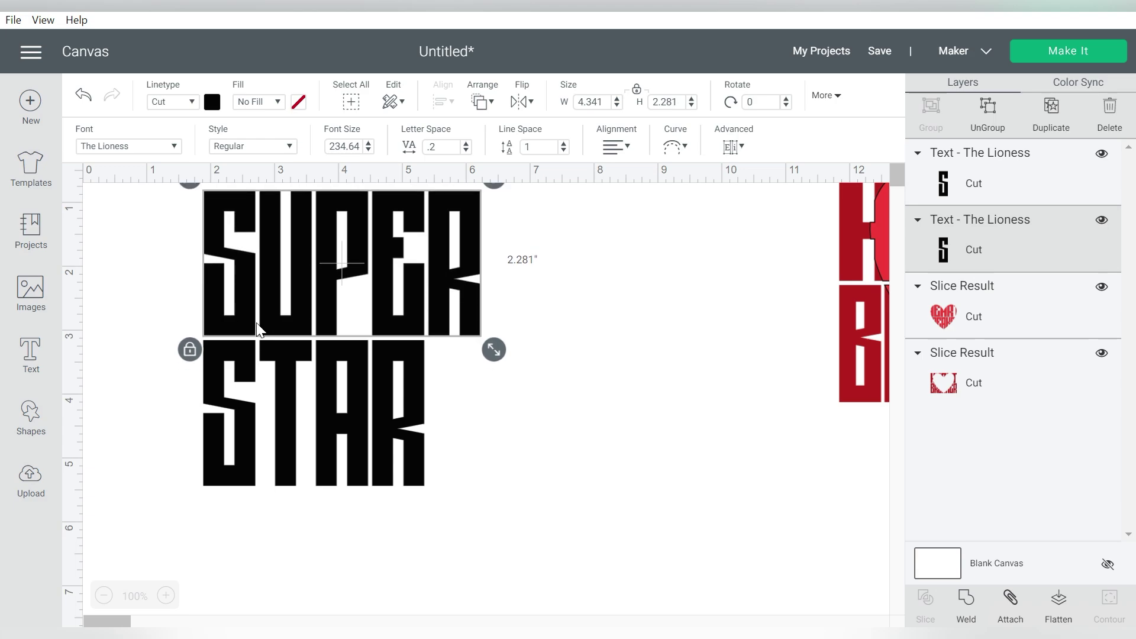
pyautogui.moveTo(556, 243); pyautogui.dragTo(371, 382)
pyautogui.moveTo(372, 383); pyautogui.dragTo(407, 418)
pyautogui.click(568, 373)
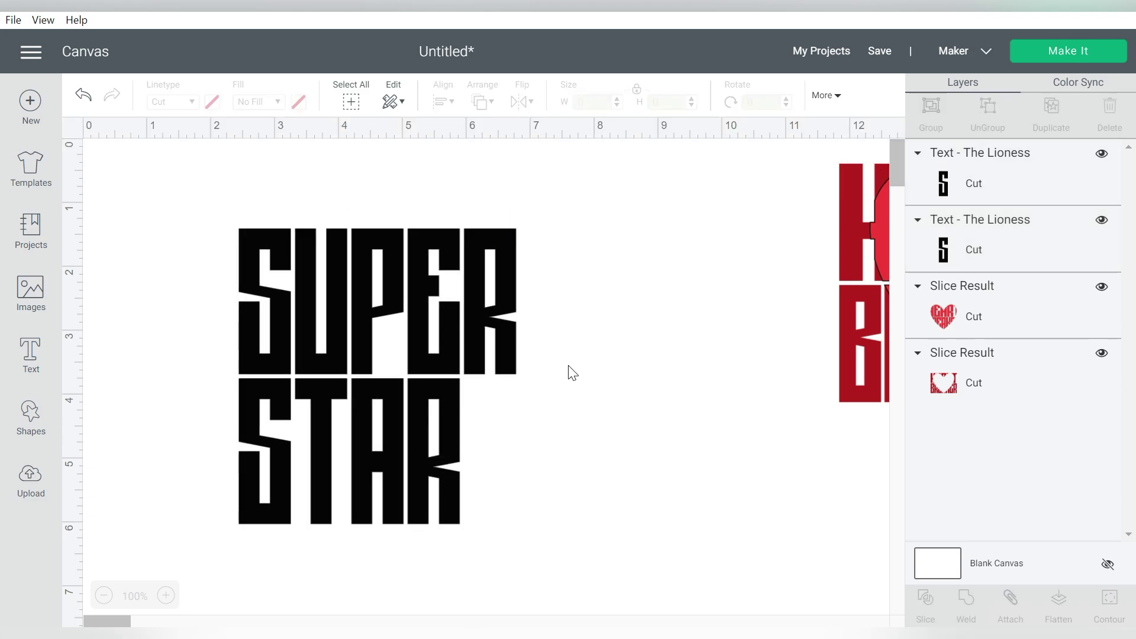
# Unlock STAR's proportions and set its width to 4.341 to match SUPER.
pyautogui.click(495, 318)
pyautogui.click(667, 105)
pyautogui.hotkey('shift', 'Tab')
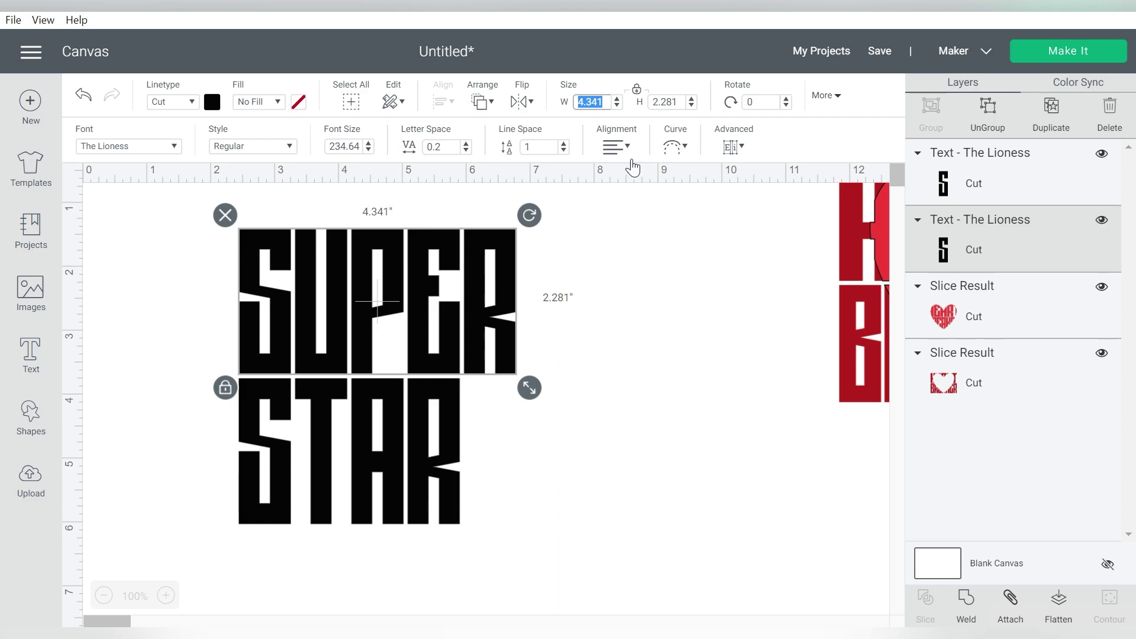
pyautogui.click(439, 431)
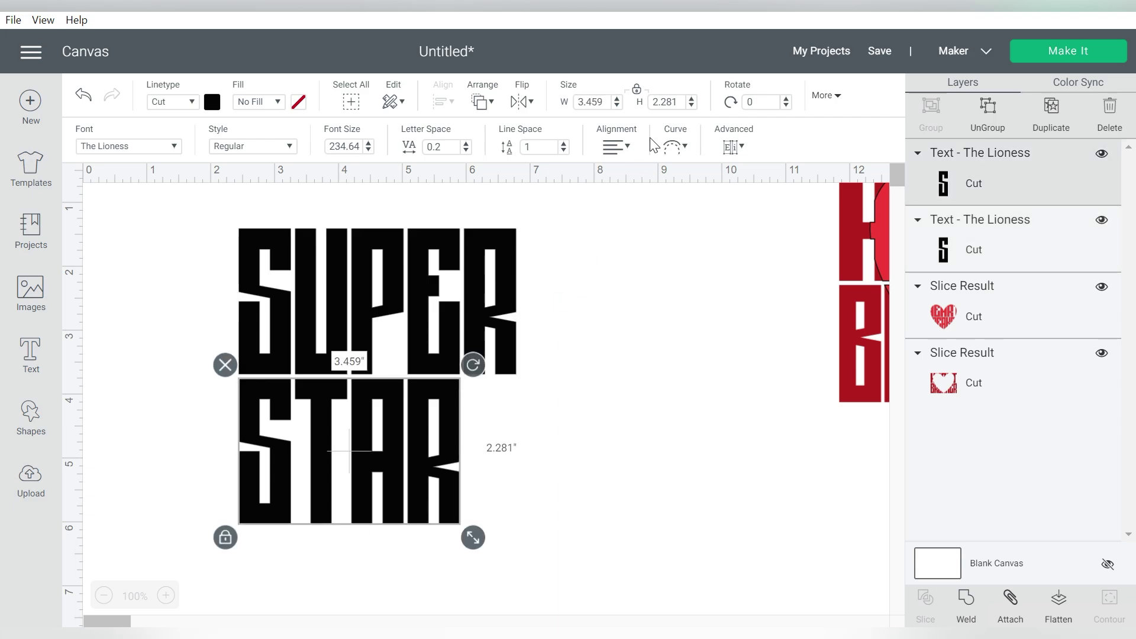
pyautogui.click(637, 90)
pyautogui.doubleClick(591, 103)
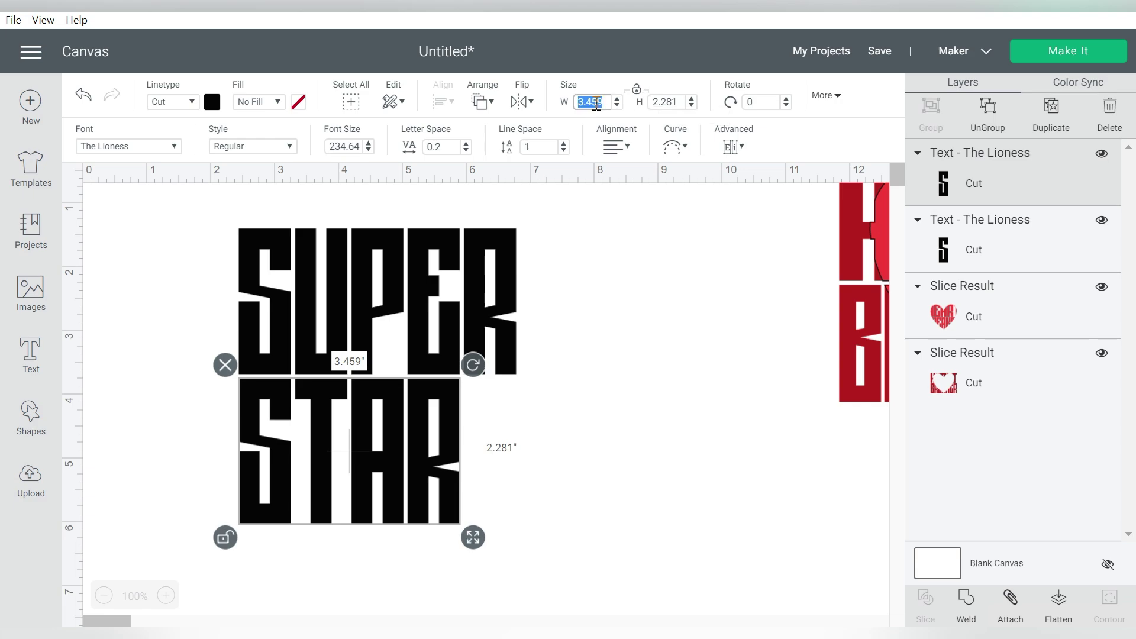
pyautogui.write('4.341')
pyautogui.press('Return')
pyautogui.moveTo(583, 292); pyautogui.dragTo(386, 428)
# Center SUPER and STAR horizontally, weld them, and enlarge the result to 5.716 x 6.09 inches.
pyautogui.click(443, 102)
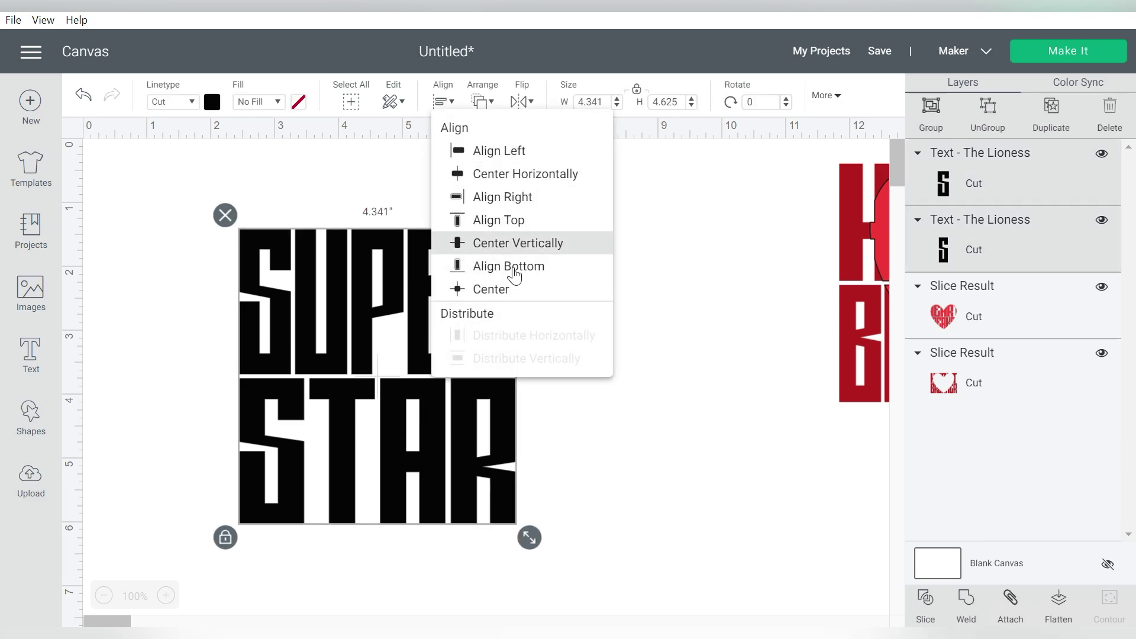
pyautogui.click(539, 178)
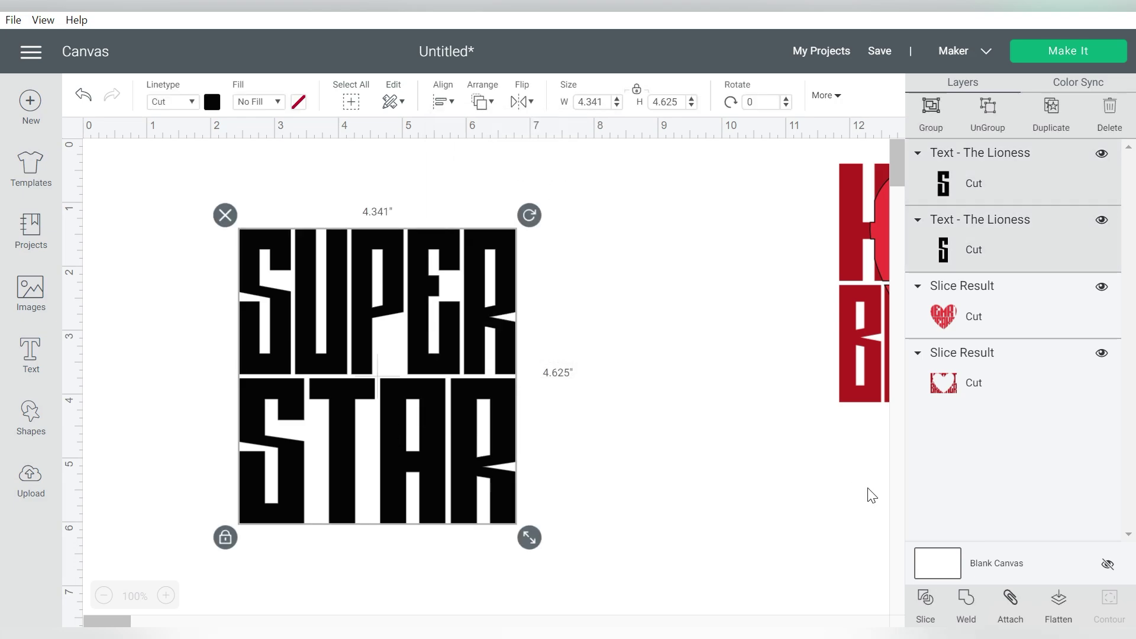
pyautogui.click(969, 599)
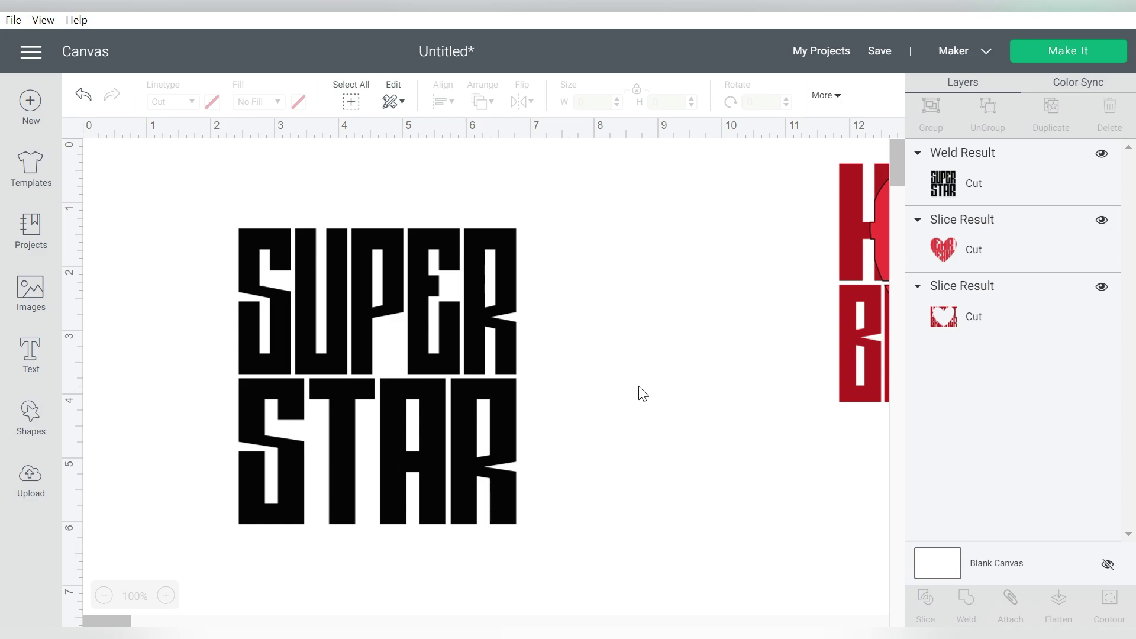
pyautogui.moveTo(430, 327); pyautogui.dragTo(417, 259)
pyautogui.moveTo(515, 475); pyautogui.dragTo(601, 567)
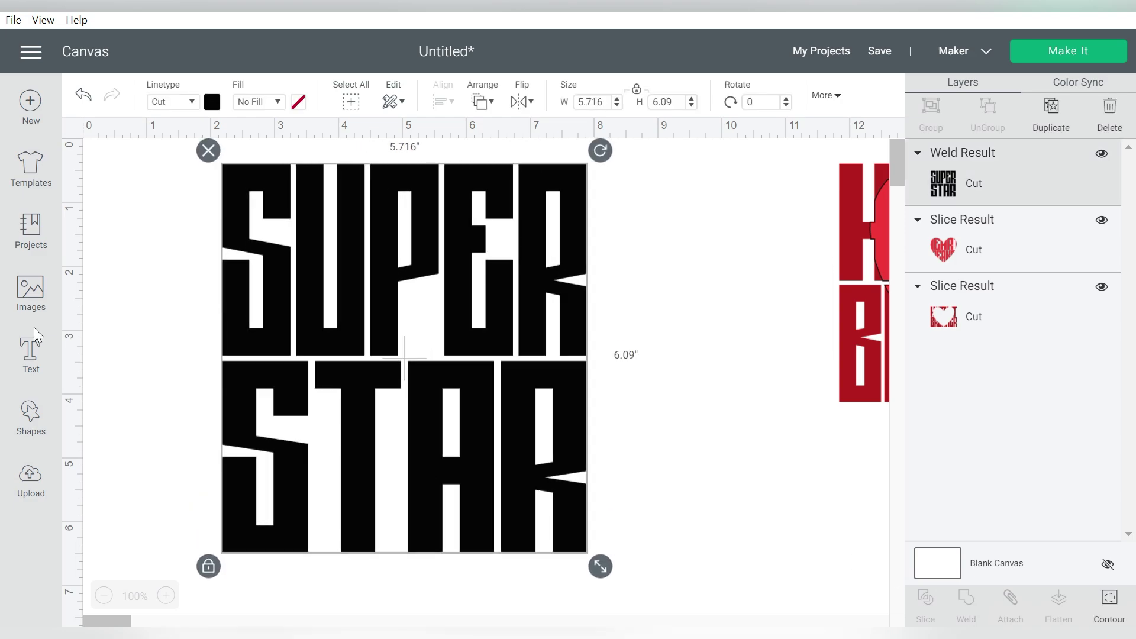
pyautogui.click(32, 420)
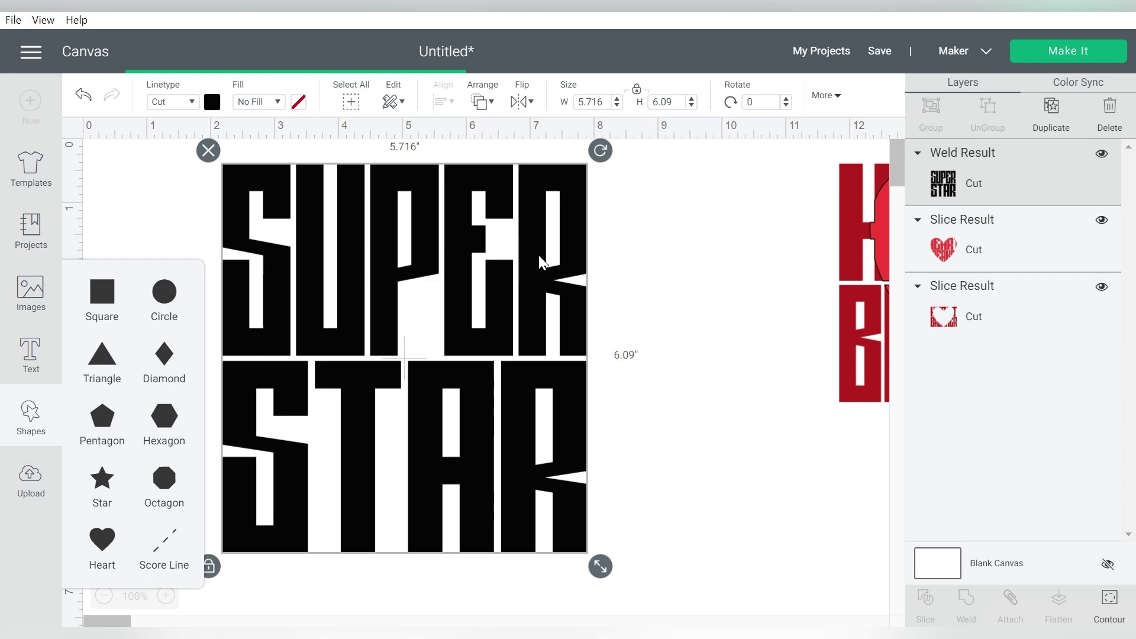
# Insert a star shape, give it a 6.09 height, and position it by the lettering.
pyautogui.click(102, 485)
pyautogui.moveTo(292, 304); pyautogui.dragTo(411, 271)
pyautogui.click(551, 267)
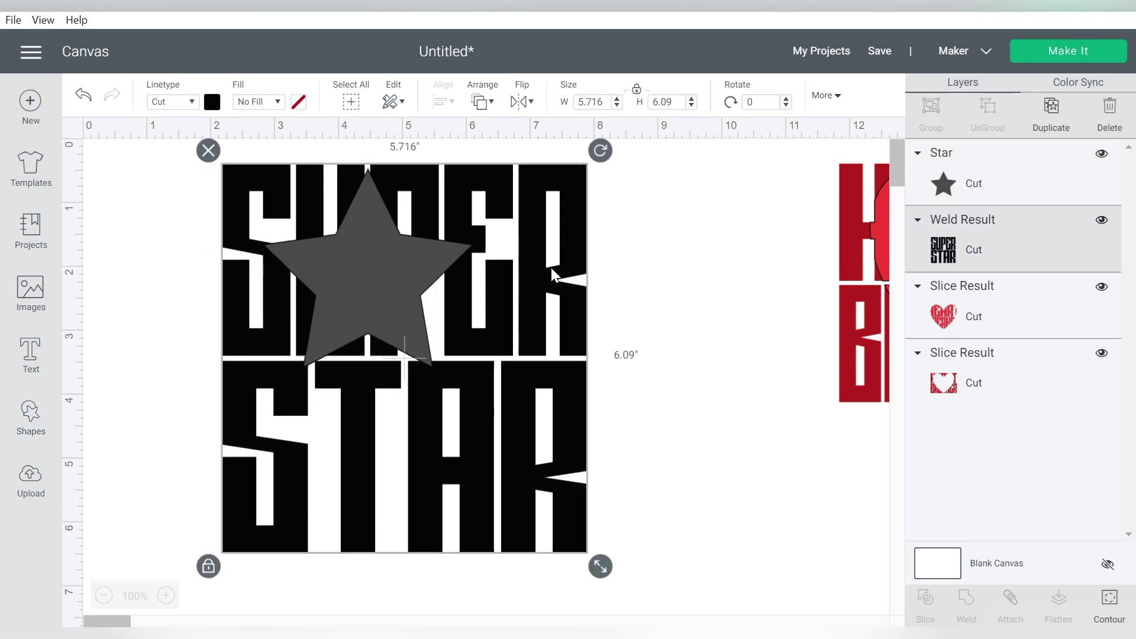
pyautogui.click(669, 102)
pyautogui.click(669, 102)
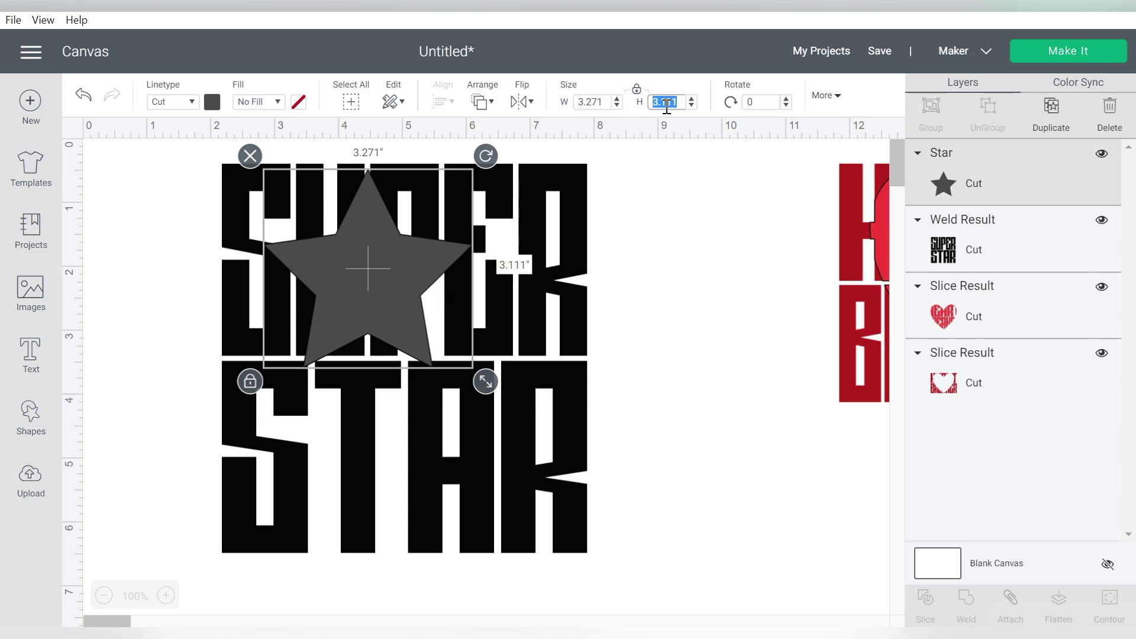
pyautogui.click(667, 106)
pyautogui.press('Return')
pyautogui.moveTo(516, 361); pyautogui.dragTo(453, 356)
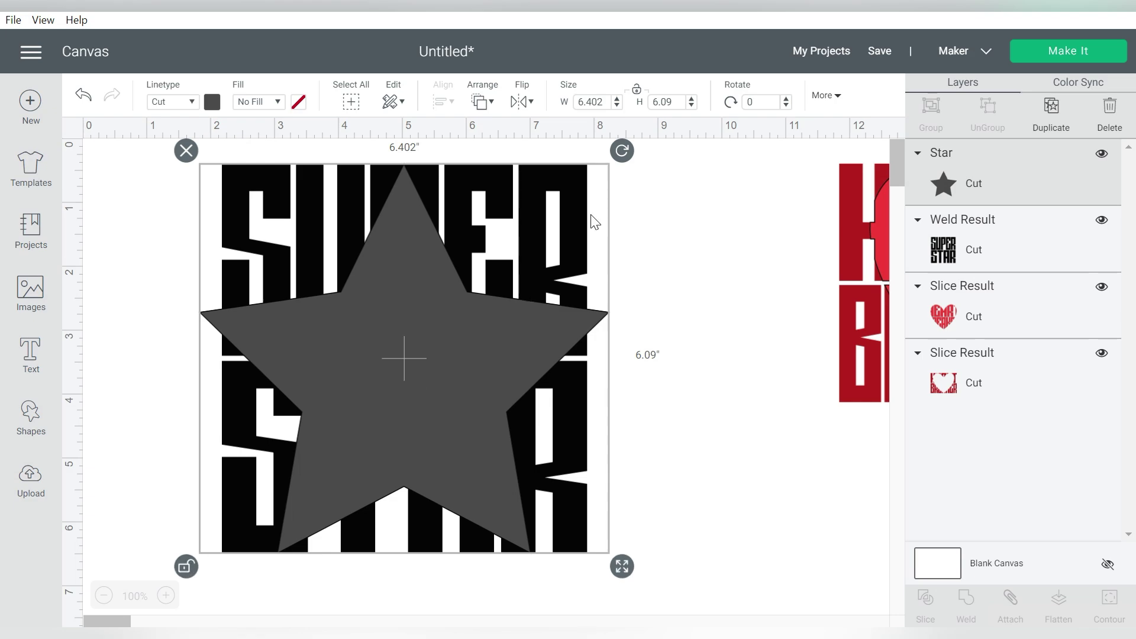
# Stretch the lettering to 7.202 inches wide, move the star over it, and select both.
pyautogui.click(651, 574)
pyautogui.click(570, 275)
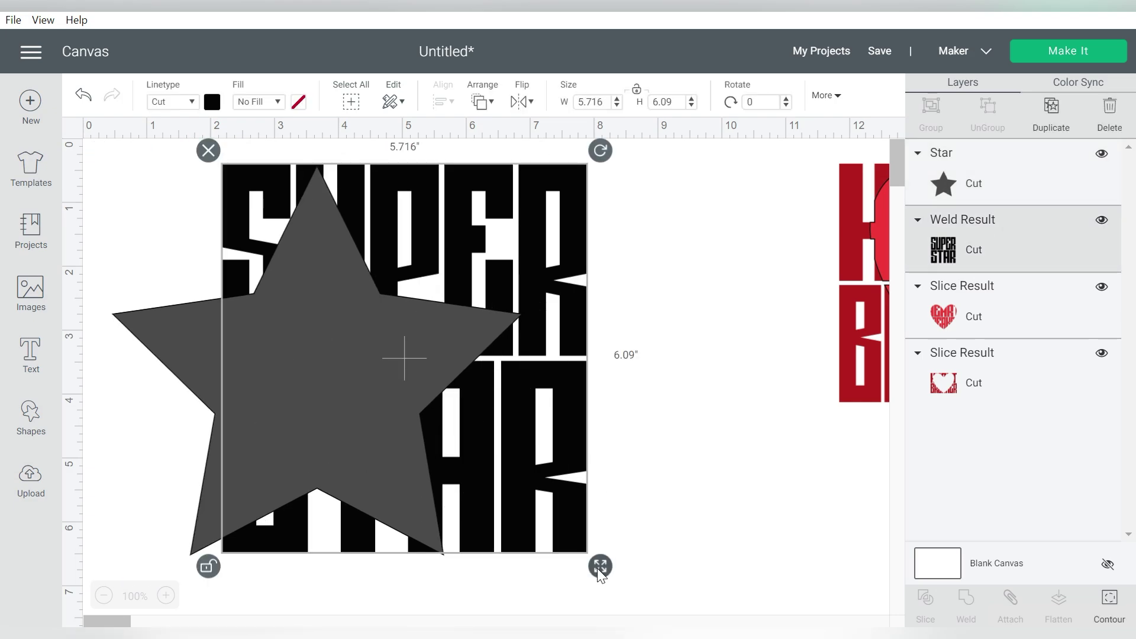
pyautogui.moveTo(600, 567); pyautogui.dragTo(696, 566)
pyautogui.moveTo(365, 441); pyautogui.dragTo(515, 444)
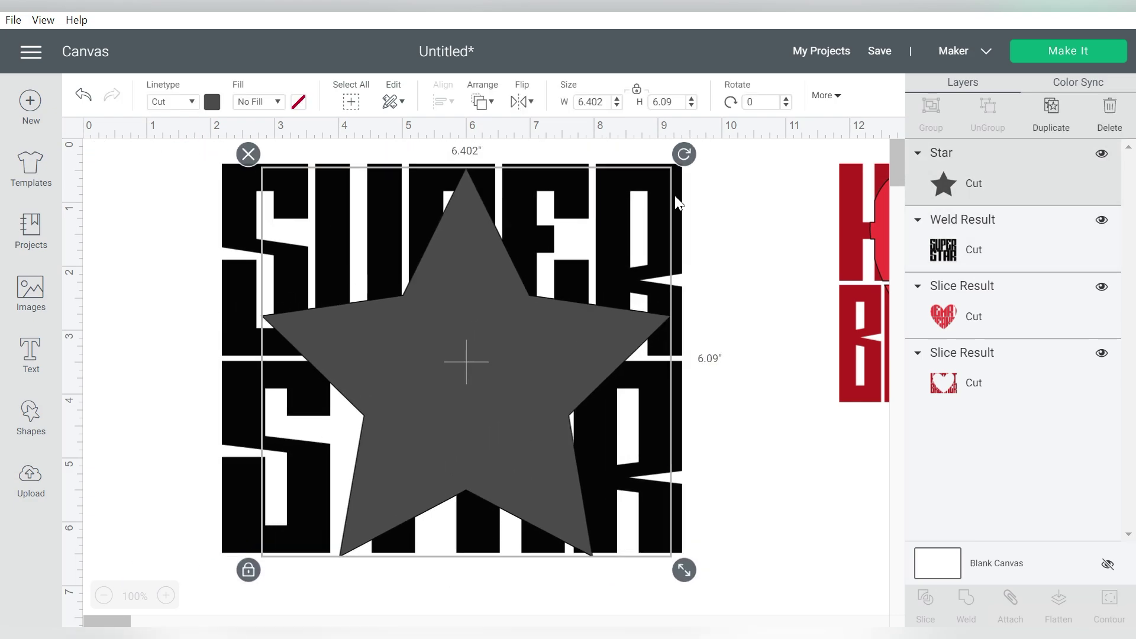
pyautogui.click(678, 99)
pyautogui.click(730, 190)
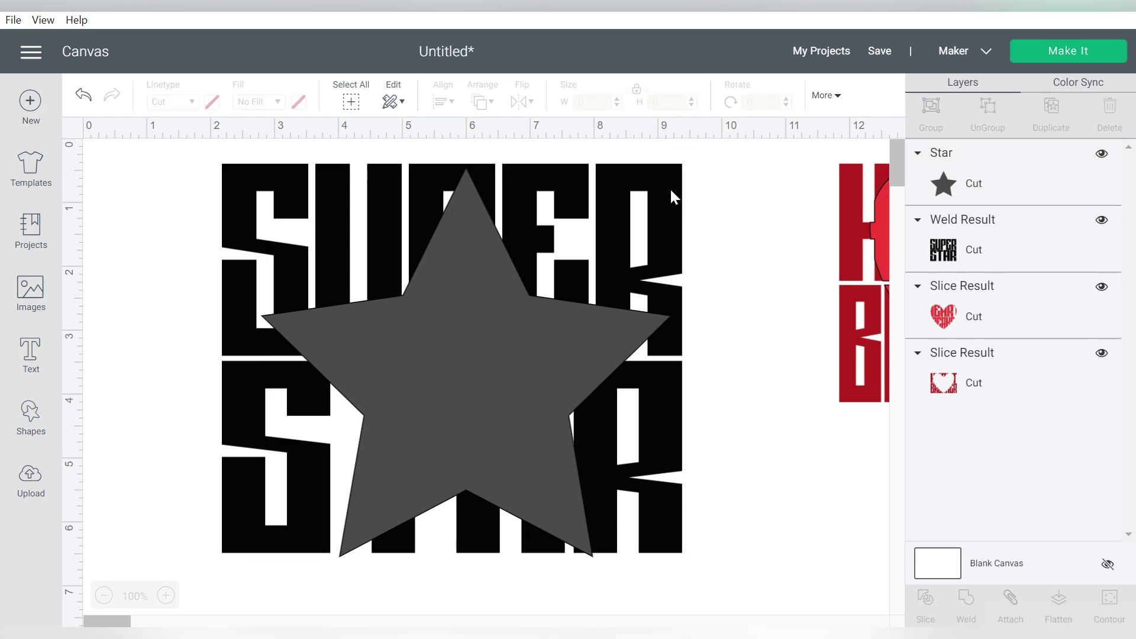
pyautogui.click(670, 190)
pyautogui.click(662, 102)
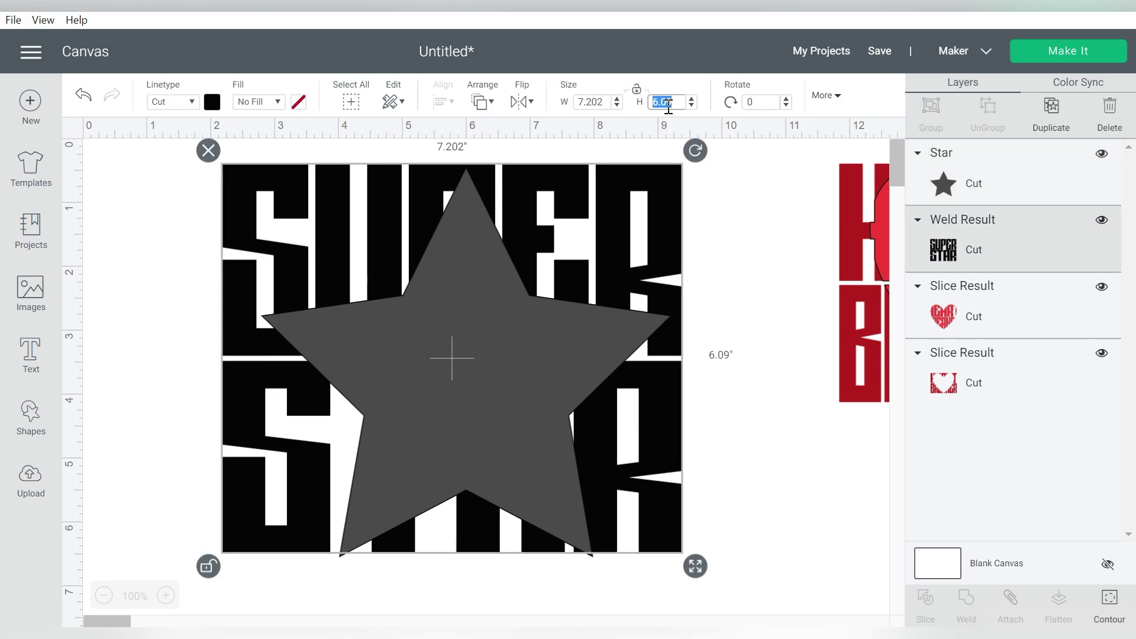
pyautogui.click(741, 243)
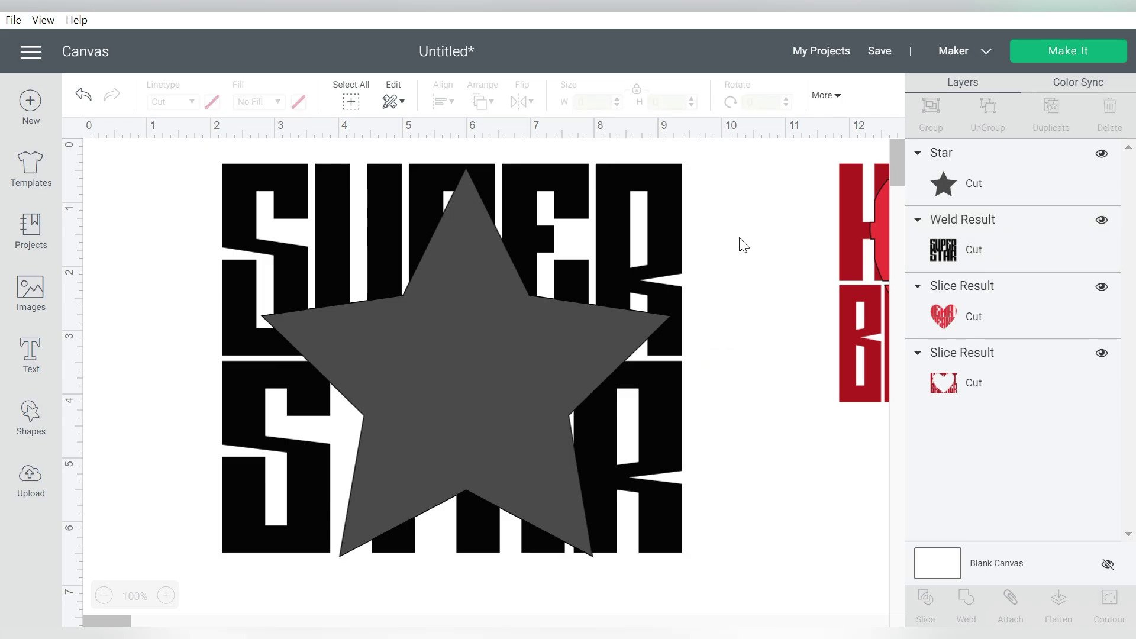
pyautogui.moveTo(747, 215); pyautogui.dragTo(435, 373)
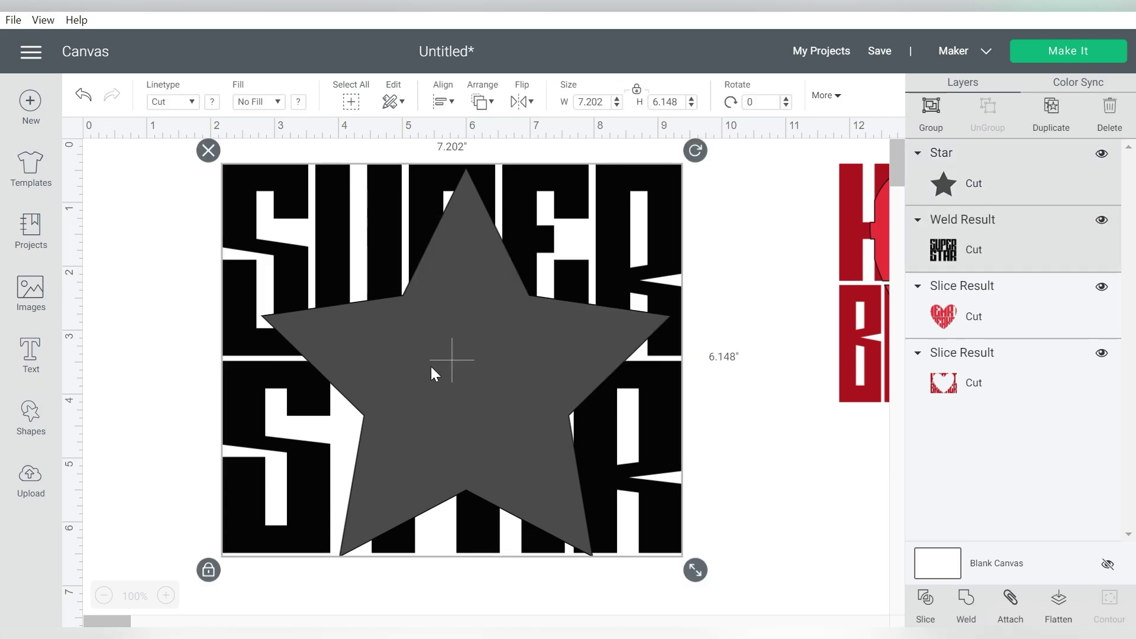
# Center the star on the lettering and slice them.
pyautogui.click(442, 102)
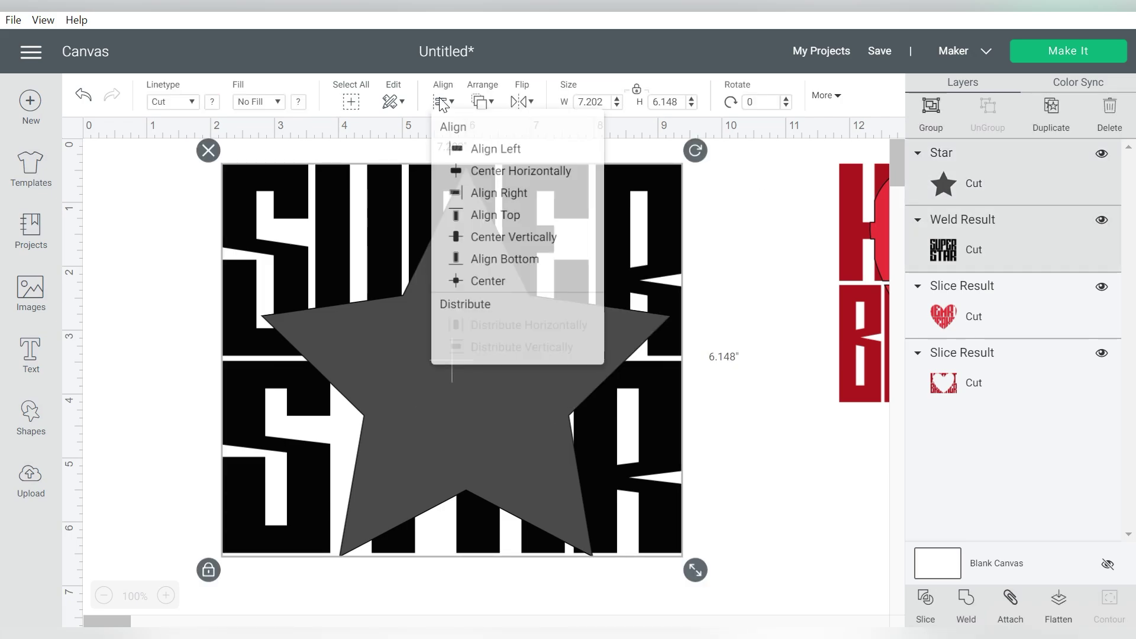
pyautogui.click(478, 289)
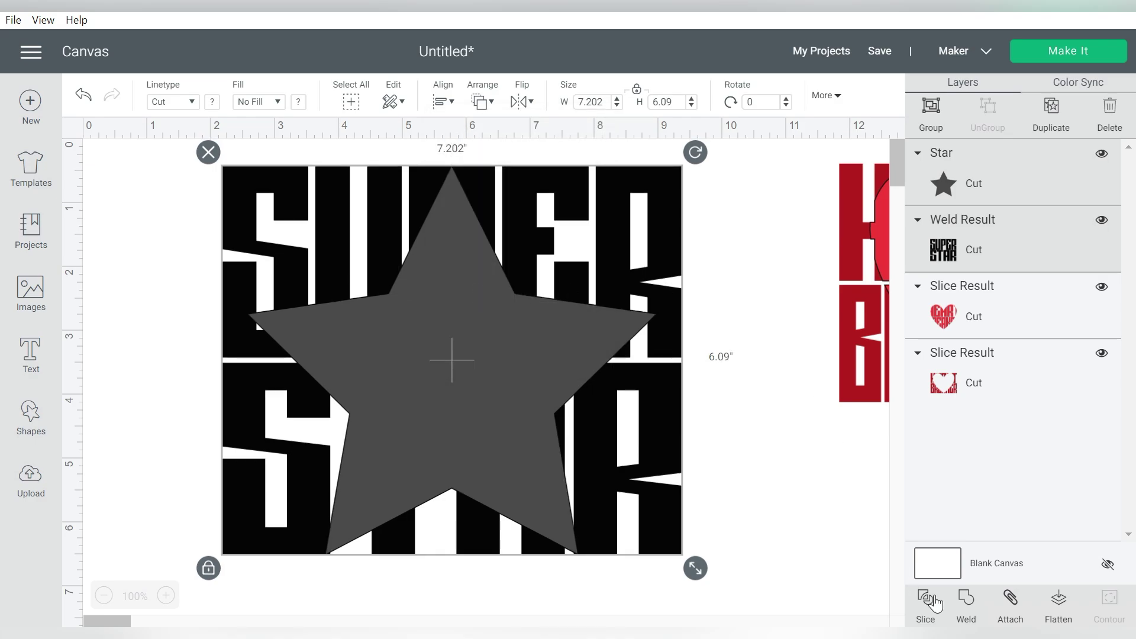
pyautogui.click(792, 352)
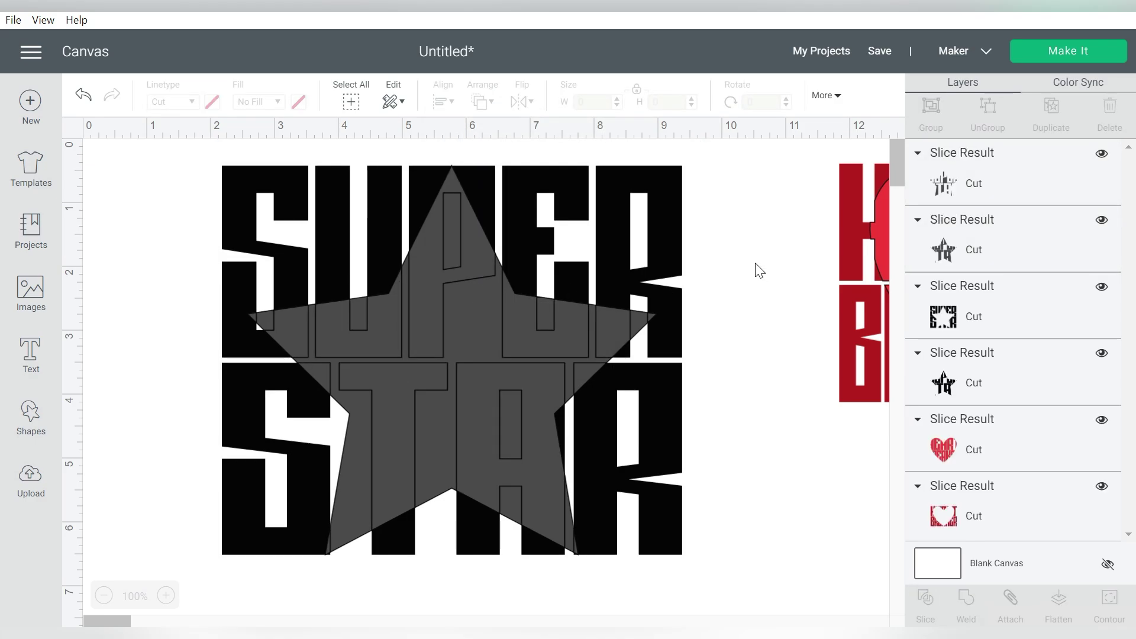
# Delete the first leftover star piece and select the next unneeded slice piece.
pyautogui.click(950, 183)
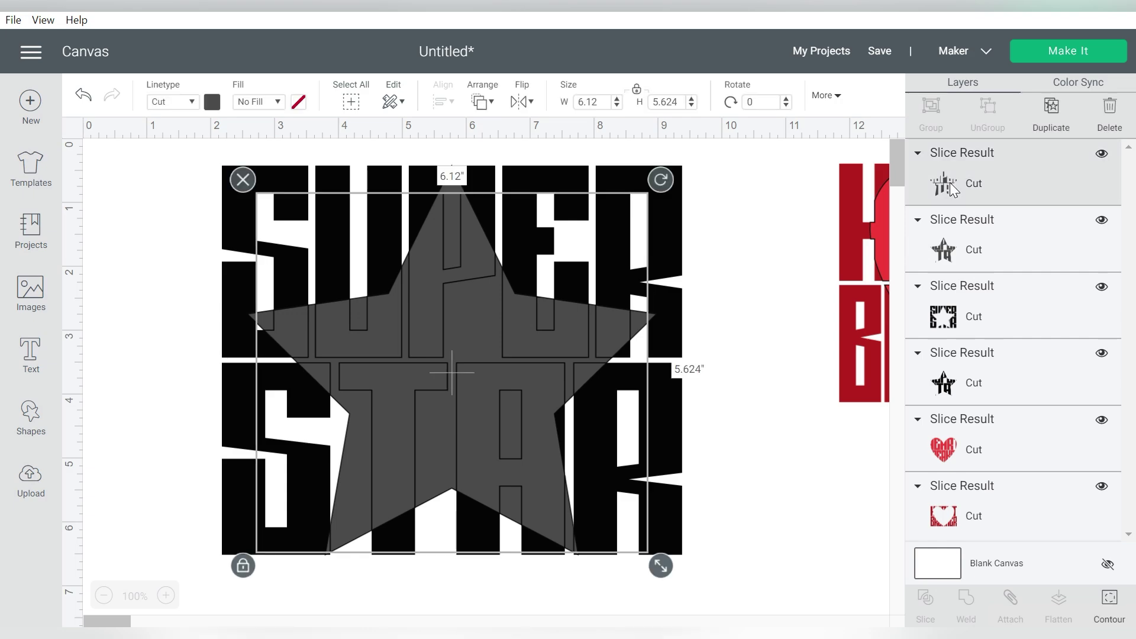
pyautogui.press('Delete')
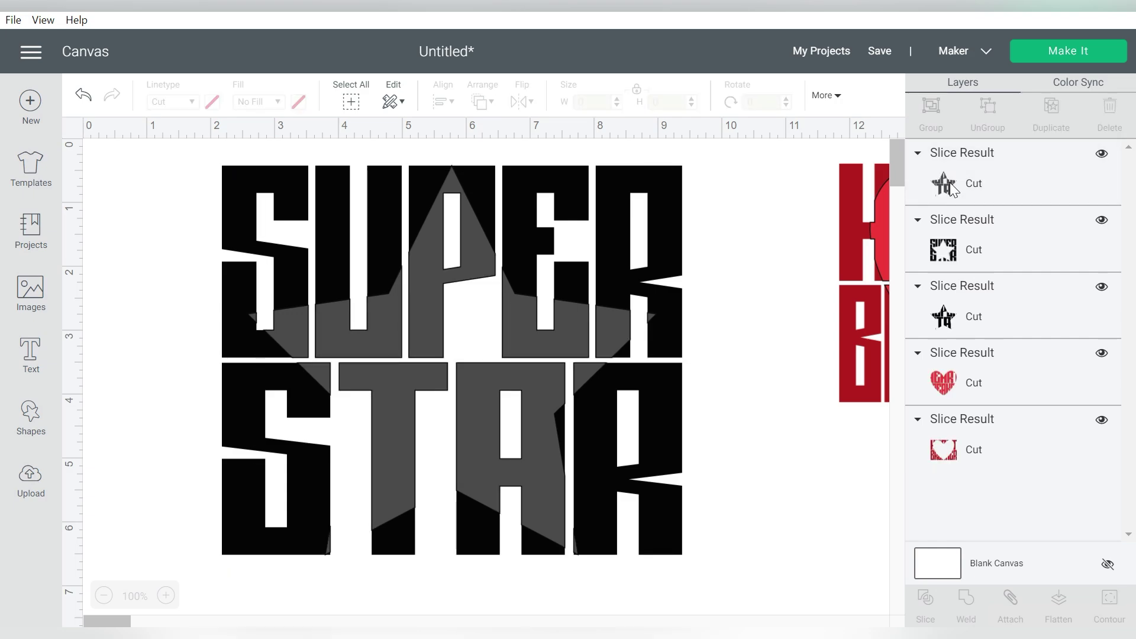
pyautogui.click(952, 325)
# Delete the remaining leftover piece, then color the star piece yellow and the lettering grey.
pyautogui.press('Delete')
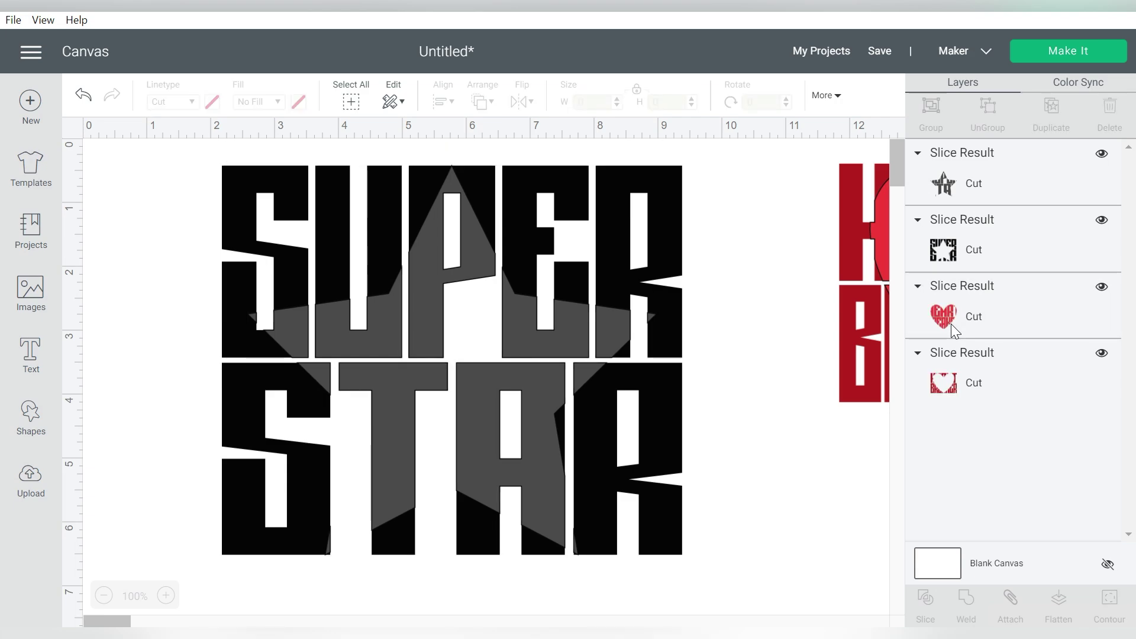
pyautogui.click(678, 213)
pyautogui.click(212, 102)
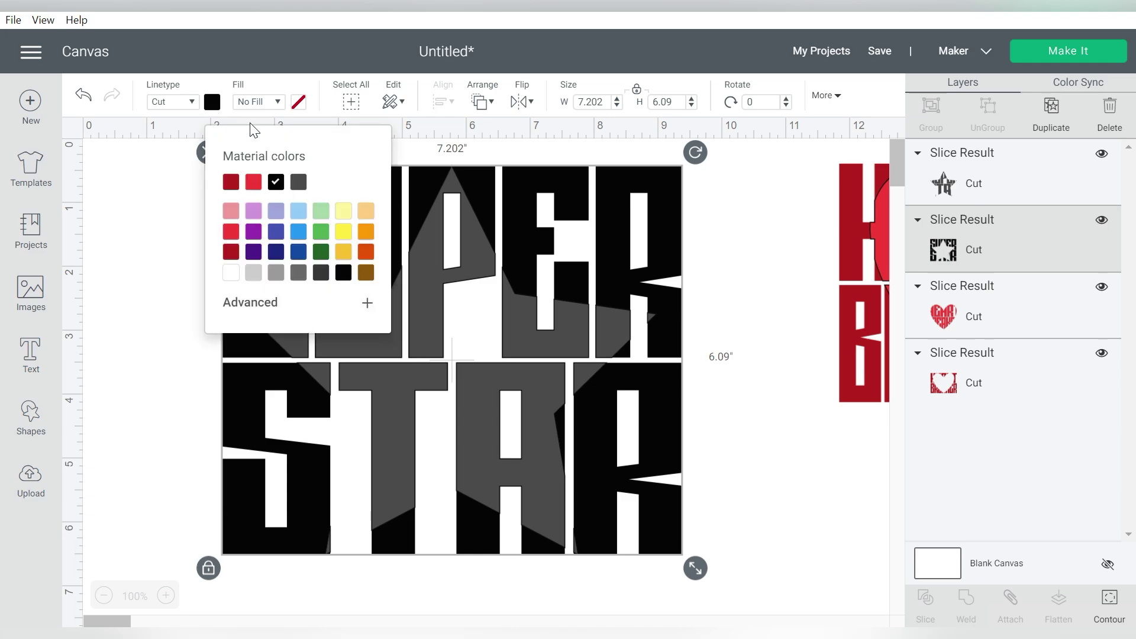
pyautogui.click(344, 232)
pyautogui.click(343, 216)
pyautogui.click(426, 308)
pyautogui.click(211, 101)
pyautogui.click(343, 231)
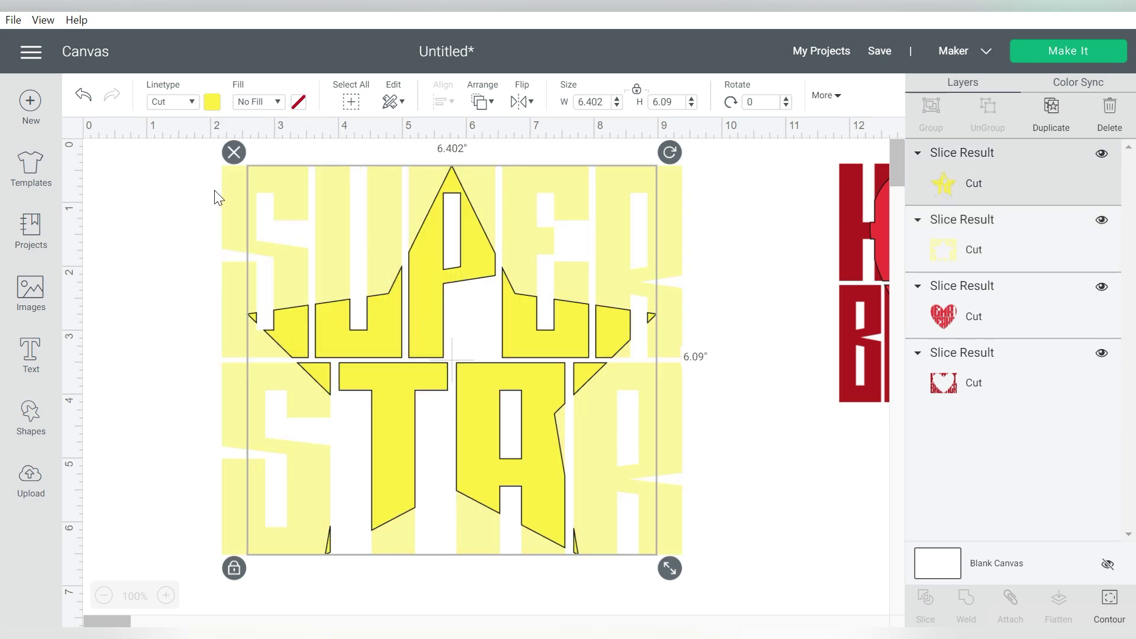
pyautogui.click(231, 190)
pyautogui.click(212, 101)
pyautogui.click(300, 267)
# Set both the star and lettering pieces to Print fill.
pyautogui.moveTo(736, 223); pyautogui.dragTo(527, 425)
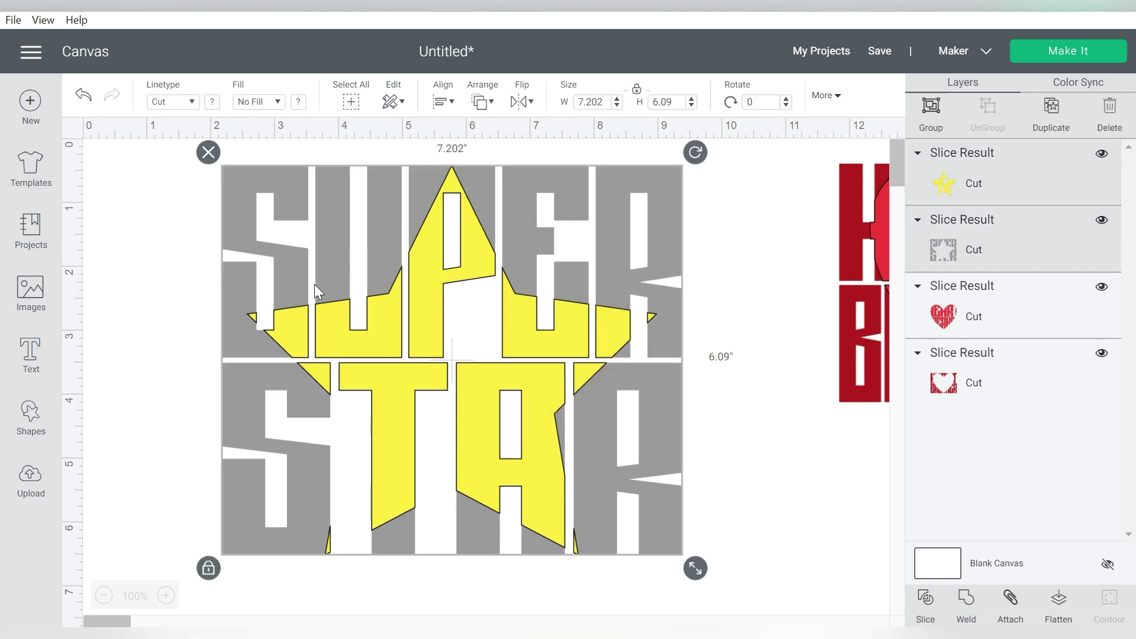
pyautogui.click(265, 101)
pyautogui.click(258, 149)
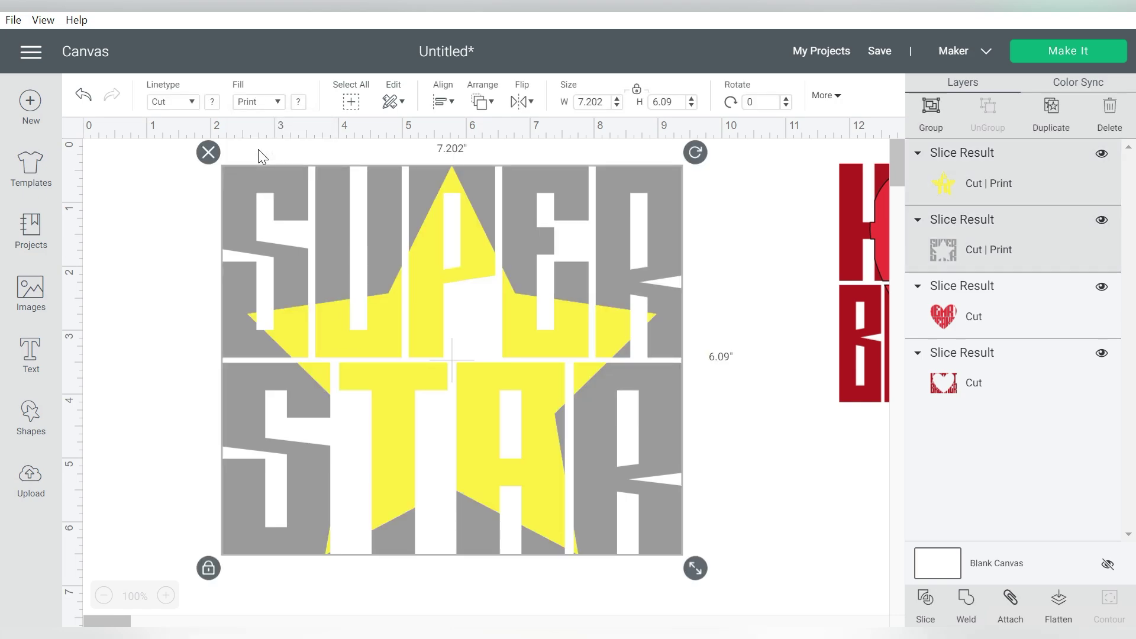
pyautogui.click(178, 299)
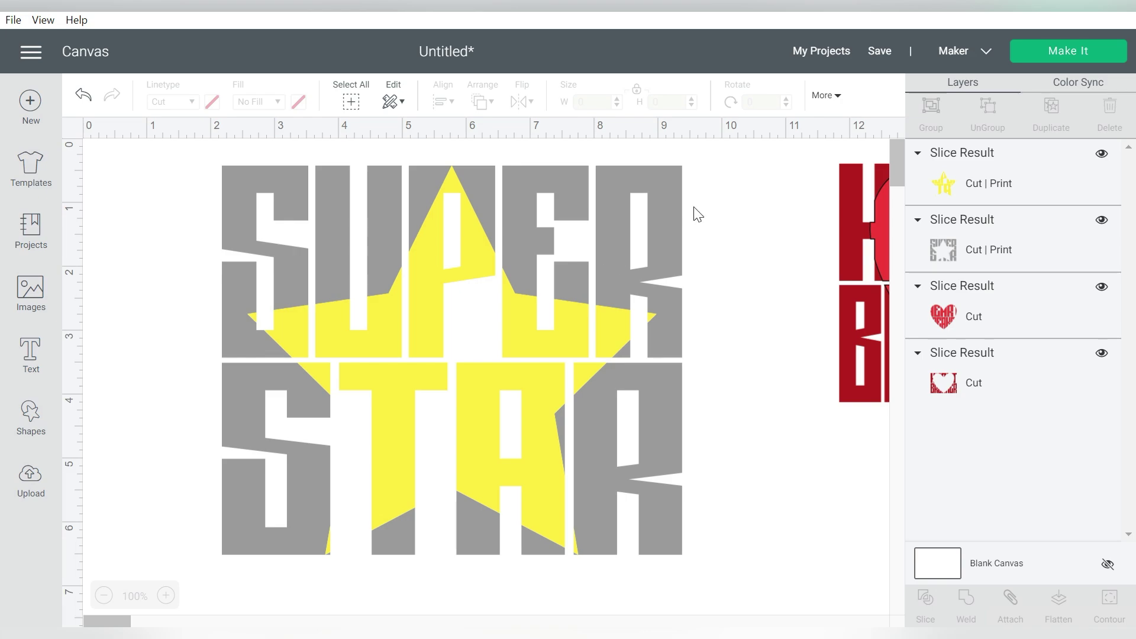
# Change the Blank Canvas colour to black, then back to white.
pyautogui.click(941, 568)
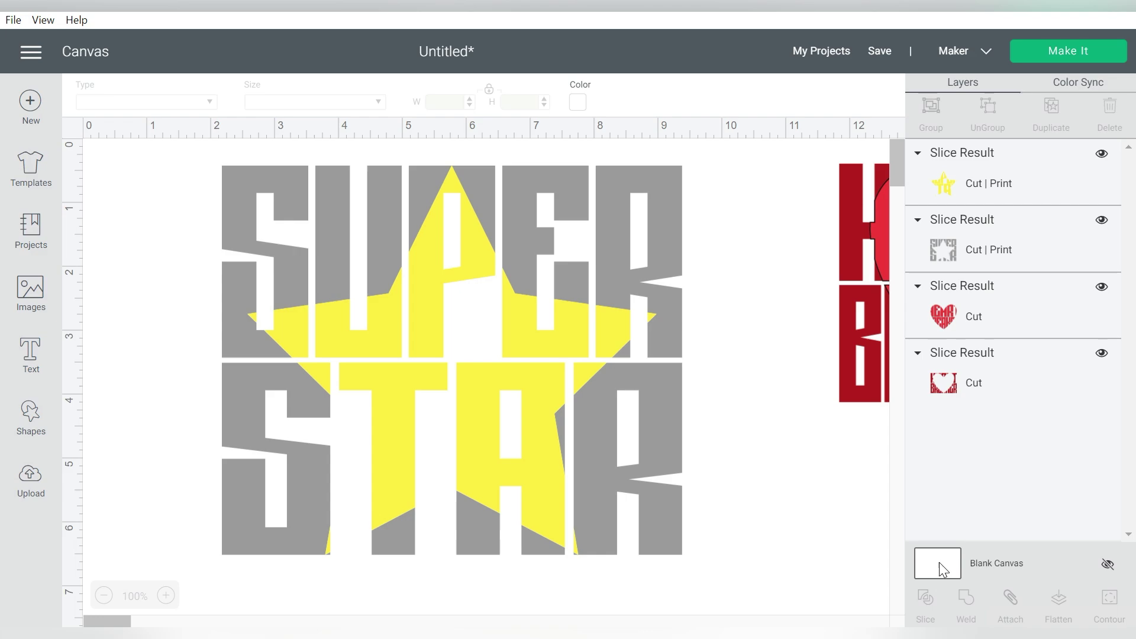
pyautogui.click(579, 108)
pyautogui.click(712, 262)
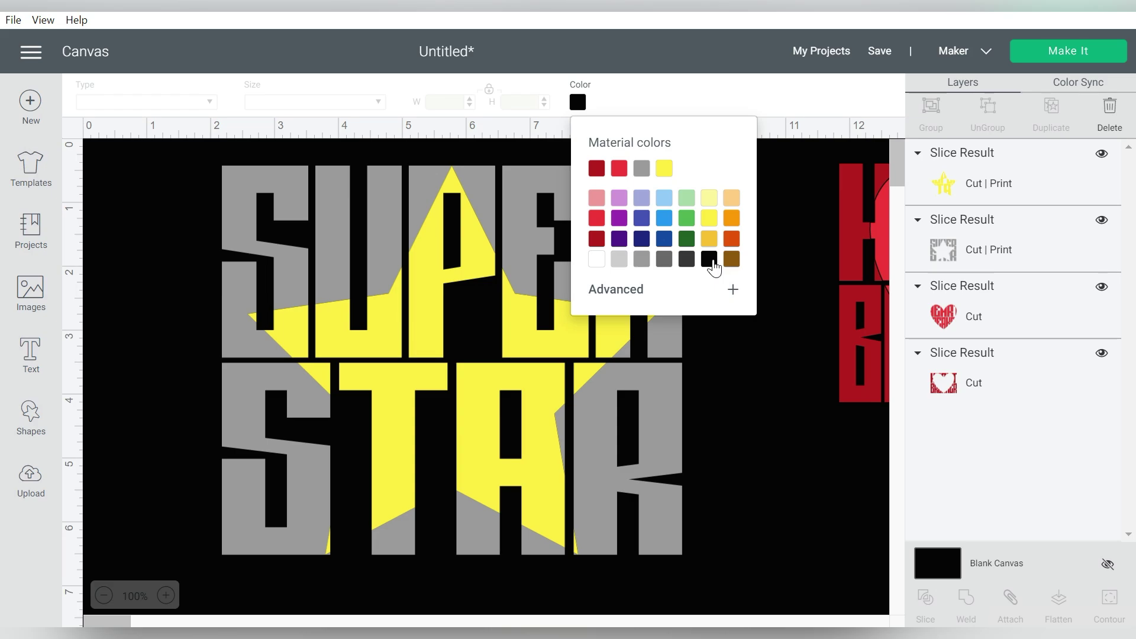
pyautogui.click(597, 259)
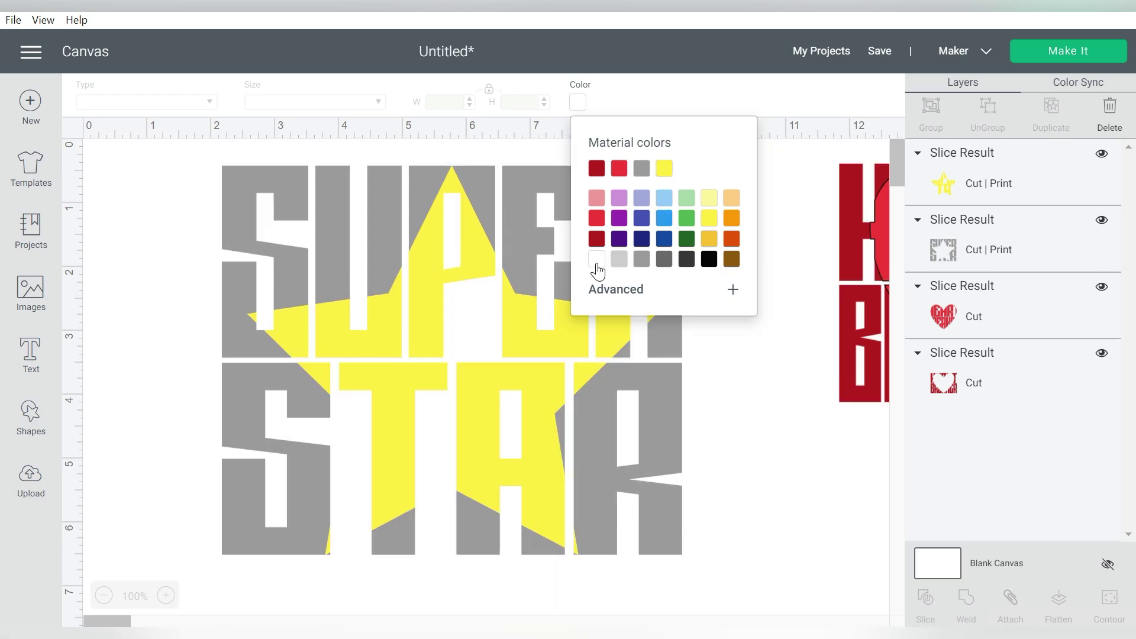
pyautogui.click(805, 403)
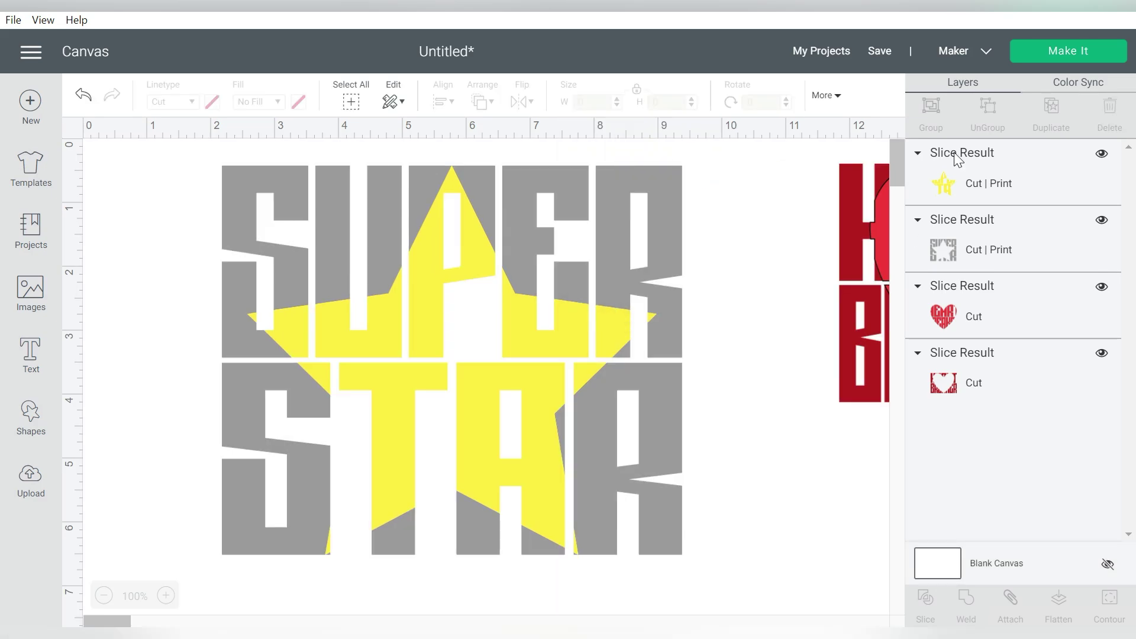
pyautogui.click(1069, 52)
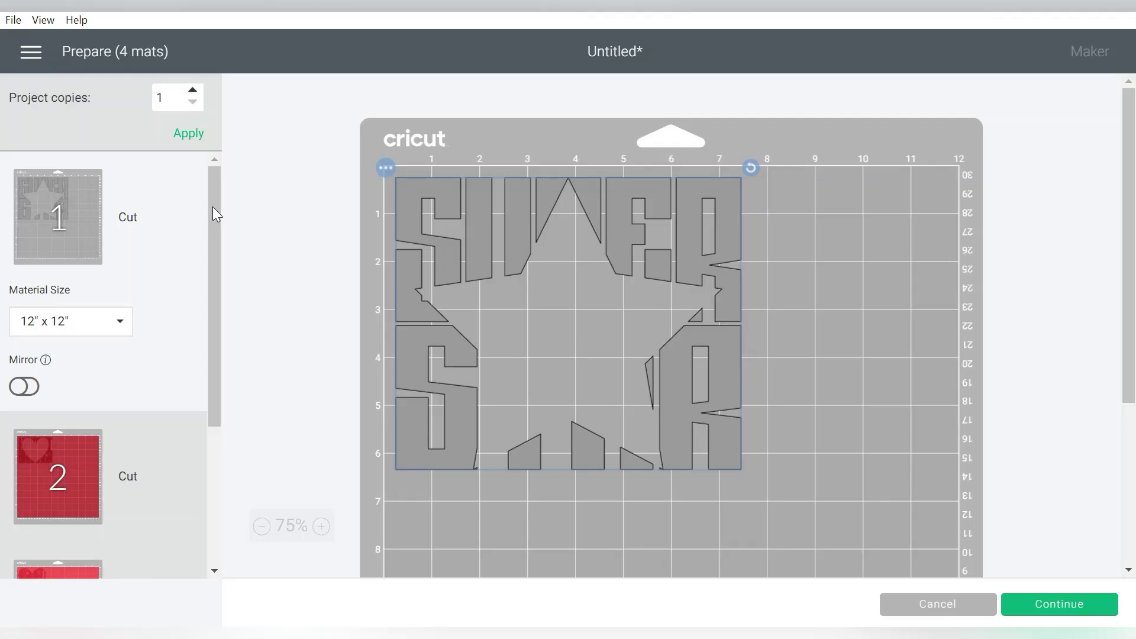
pyautogui.moveTo(217, 206); pyautogui.dragTo(241, 190)
pyautogui.click(903, 608)
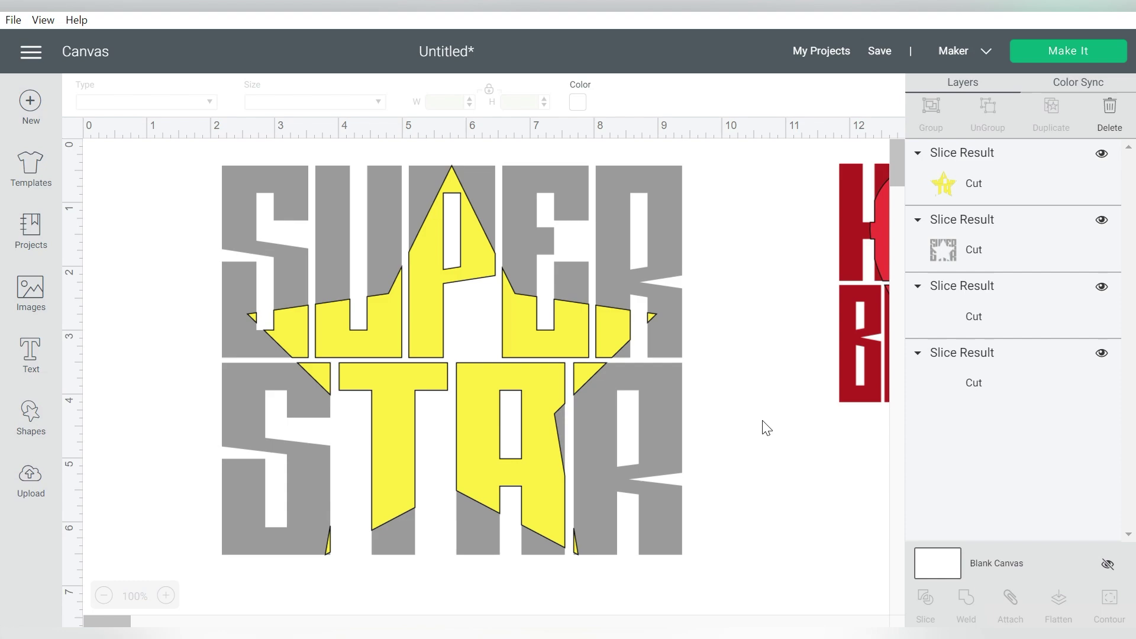